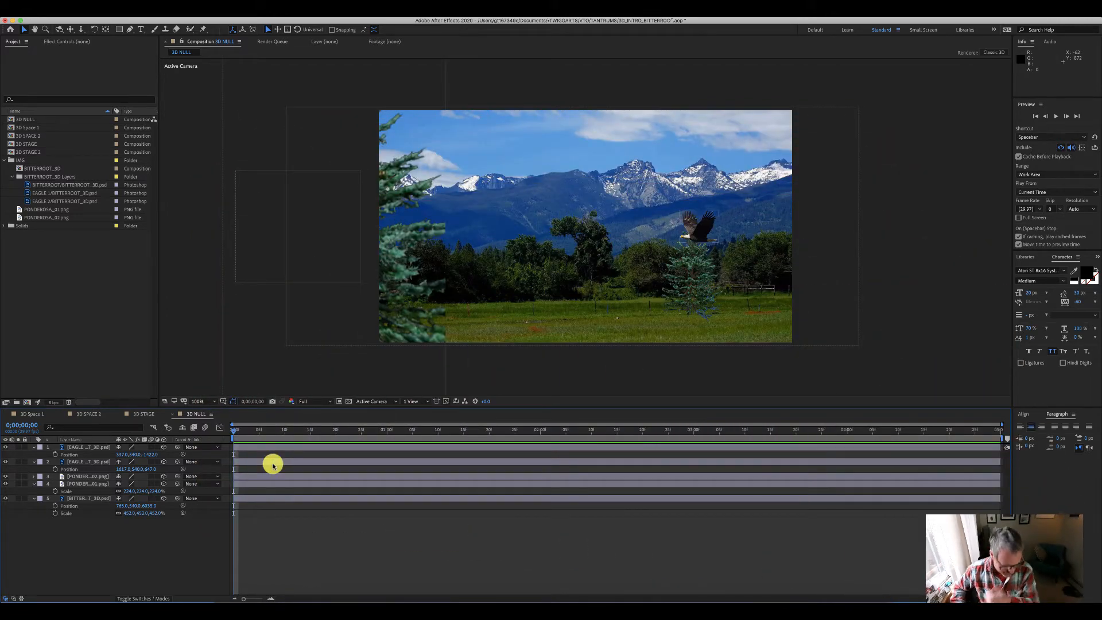
Undo the earlier edits back through the creation of the null layer and the layers' parenting to it
{"action": "key", "text": "super+z"}
{"action": "key", "text": "super+z"}
{"action": "key", "text": "super+z"}
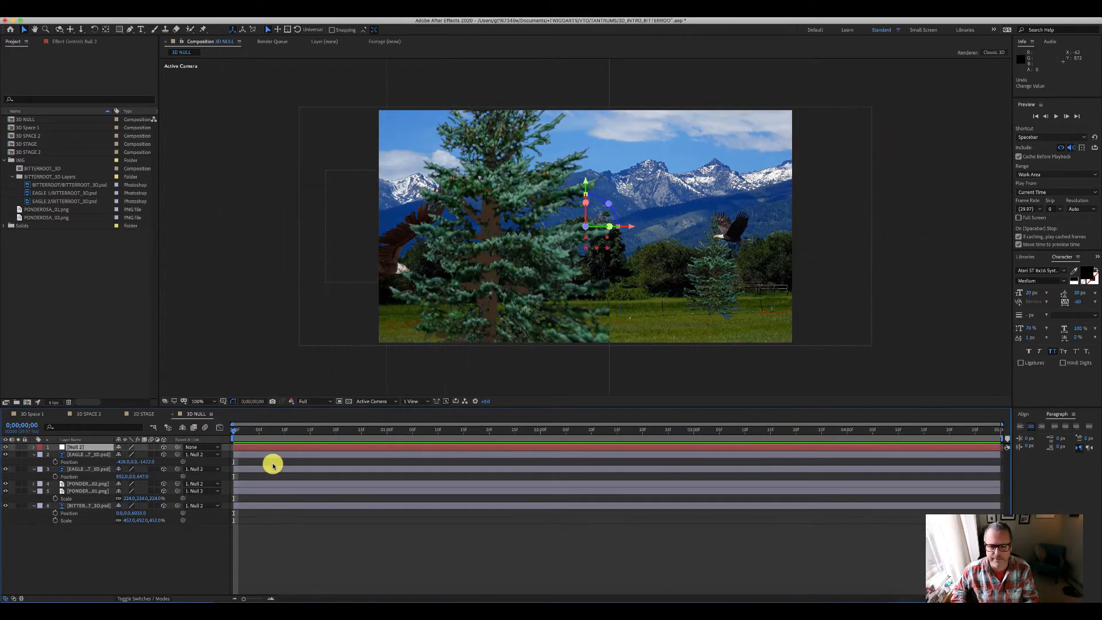
{"action": "key", "text": "super+z"}
{"action": "key", "text": "super+z"}
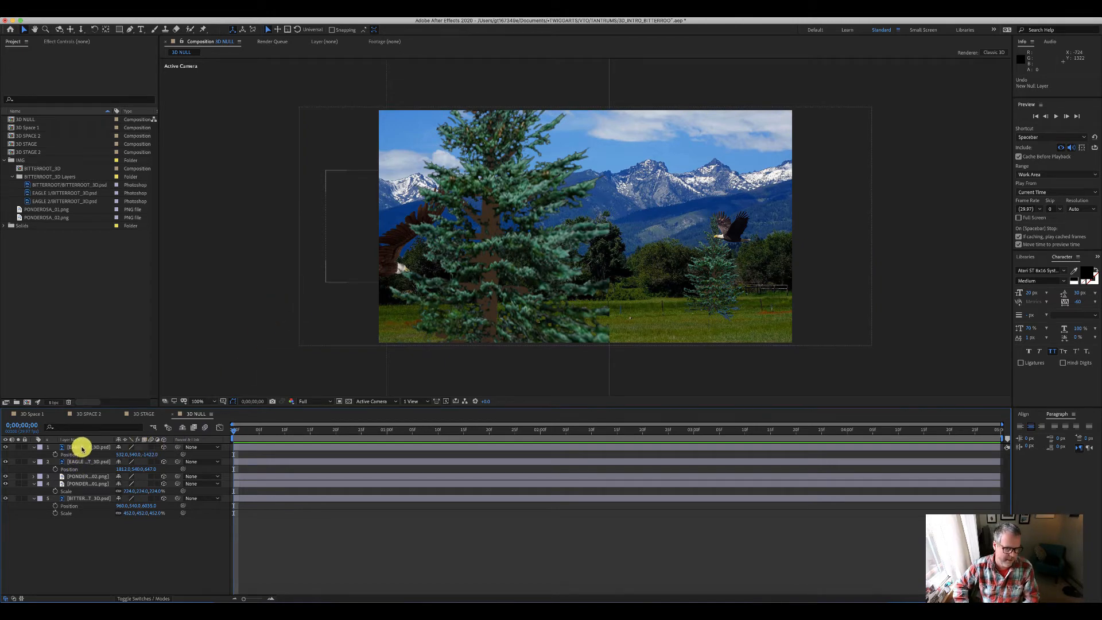
Start a Position keyframe on EAGLE 1 at the first frame and move the eagle out of frame to X 354
{"action": "left_click", "coordinate": [82, 448]}
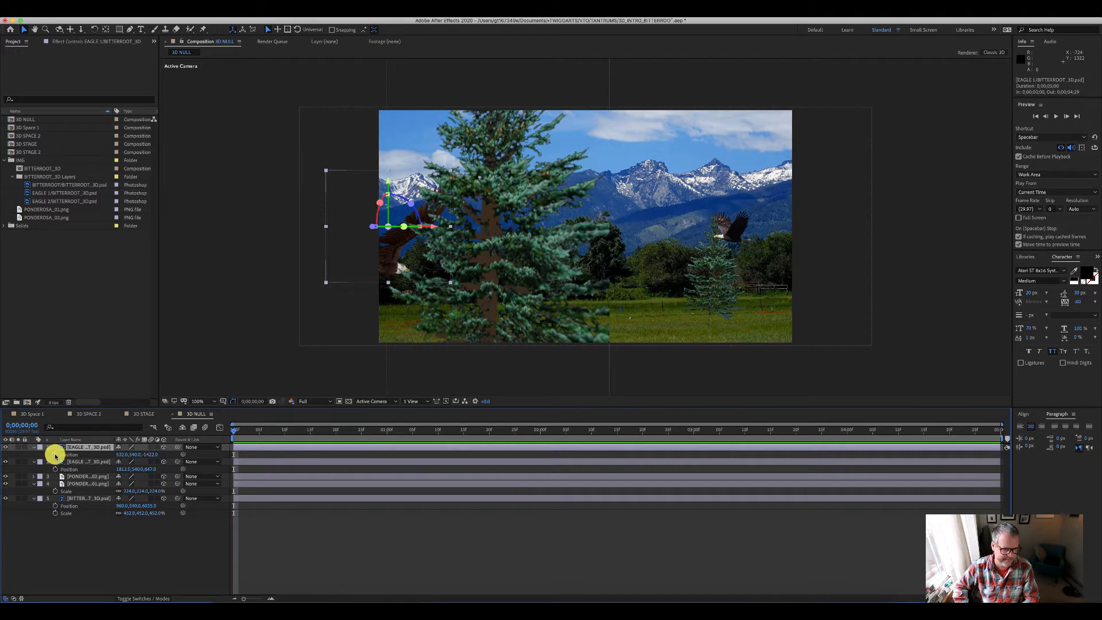
{"action": "left_click", "coordinate": [55, 455]}
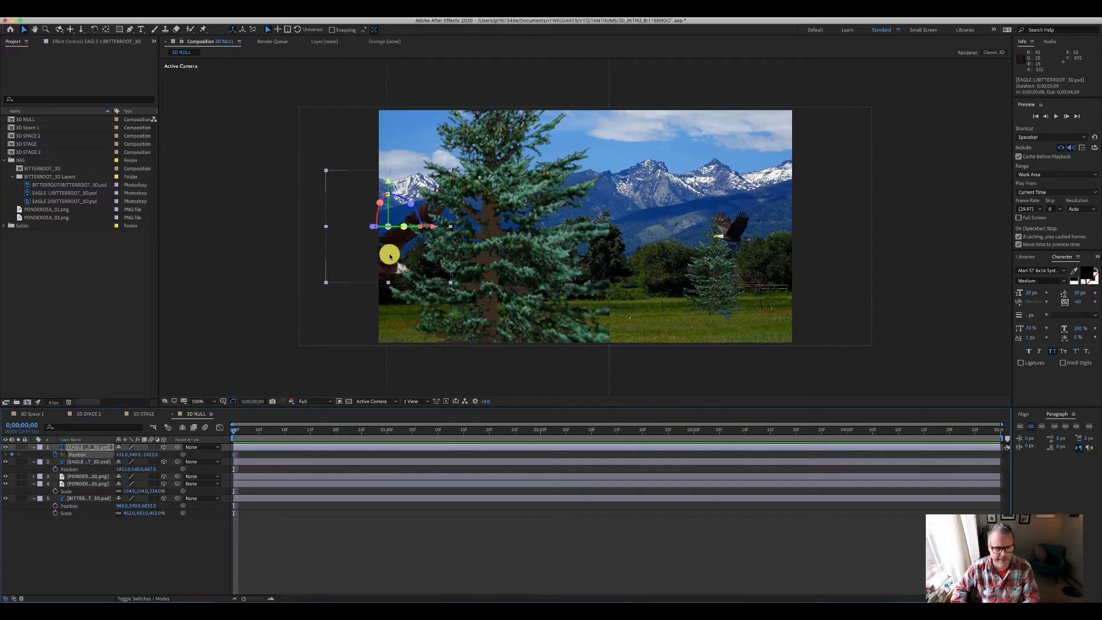
{"action": "left_click_drag", "start_coordinate": [430, 227], "coordinate": [396, 226]}
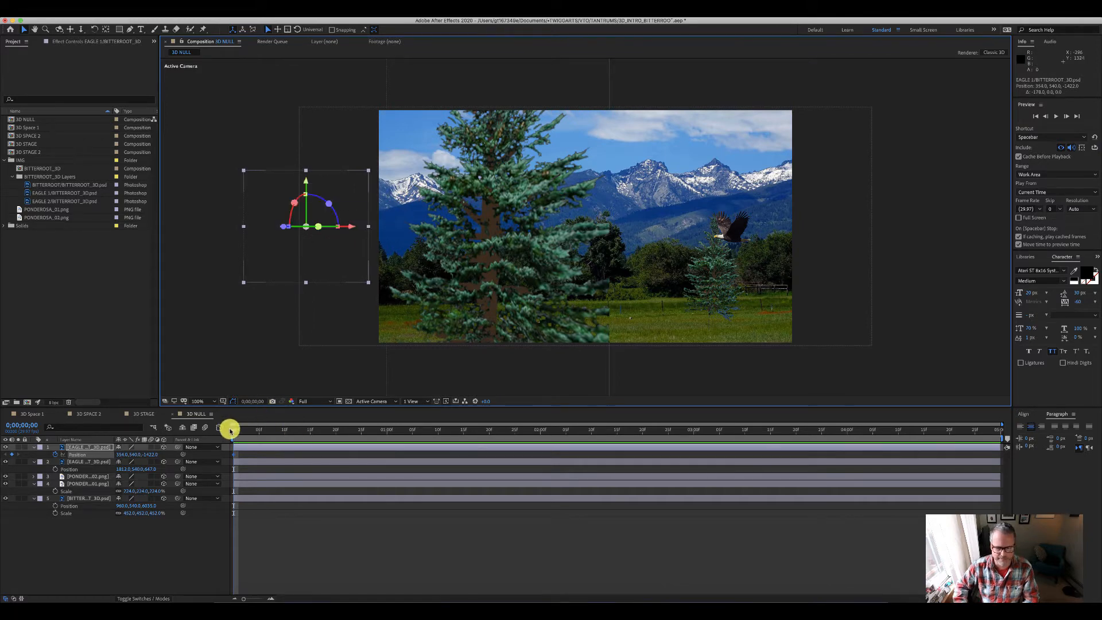
At the last frame, 0;00;04;29, move EAGLE 1 horizontally across and out of frame to X 1546
{"action": "left_click", "coordinate": [990, 430]}
{"action": "left_click", "coordinate": [1003, 432]}
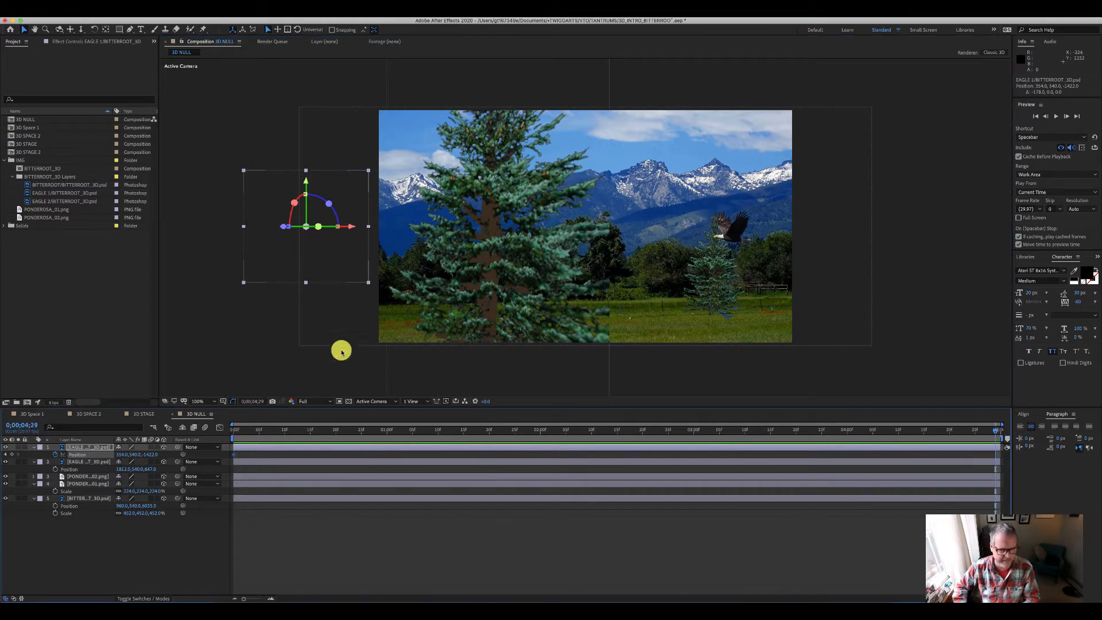
{"action": "left_click_drag", "start_coordinate": [350, 226], "coordinate": [608, 232]}
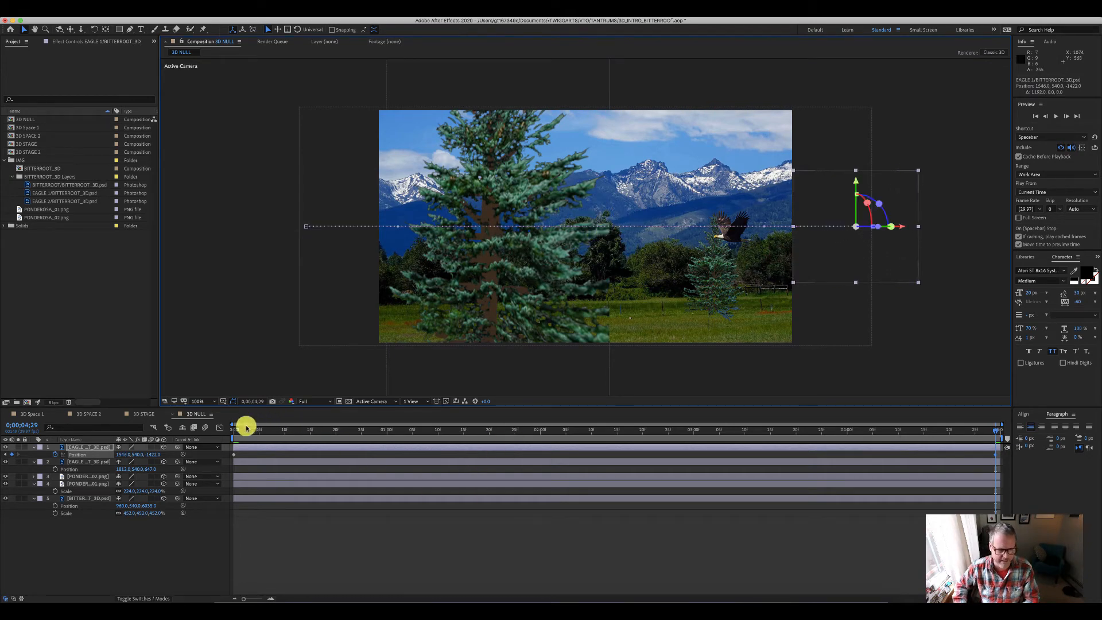
Back at the first frame, start a Position keyframe on EAGLE 2 and move it out of frame to X 2276
{"action": "left_click", "coordinate": [235, 431]}
{"action": "left_click_drag", "start_coordinate": [238, 431], "coordinate": [199, 441]}
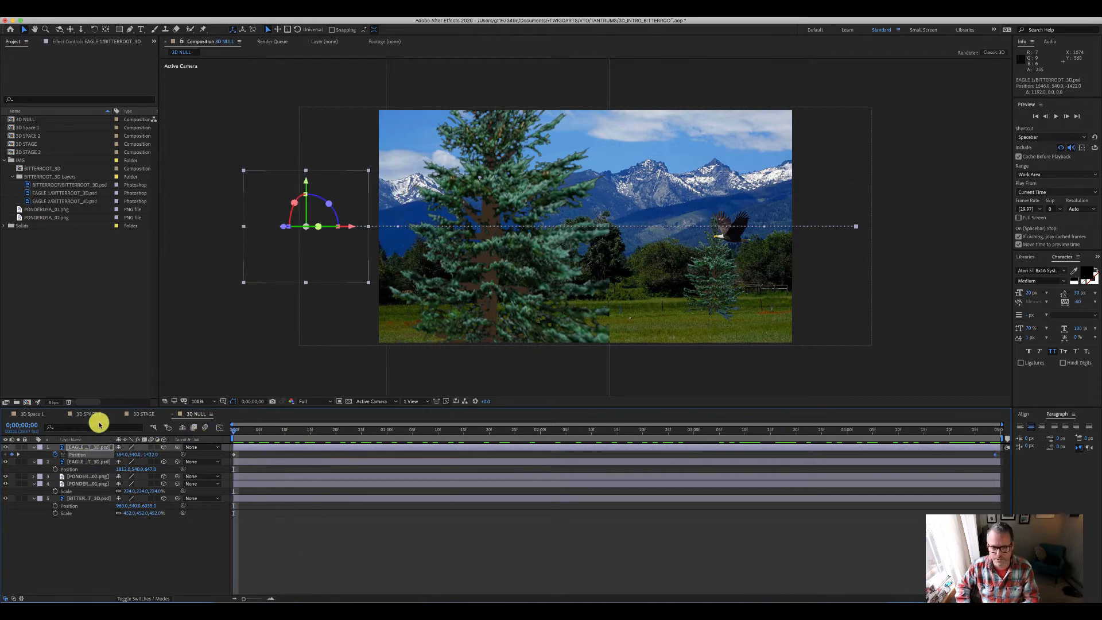
{"action": "left_click", "coordinate": [72, 461]}
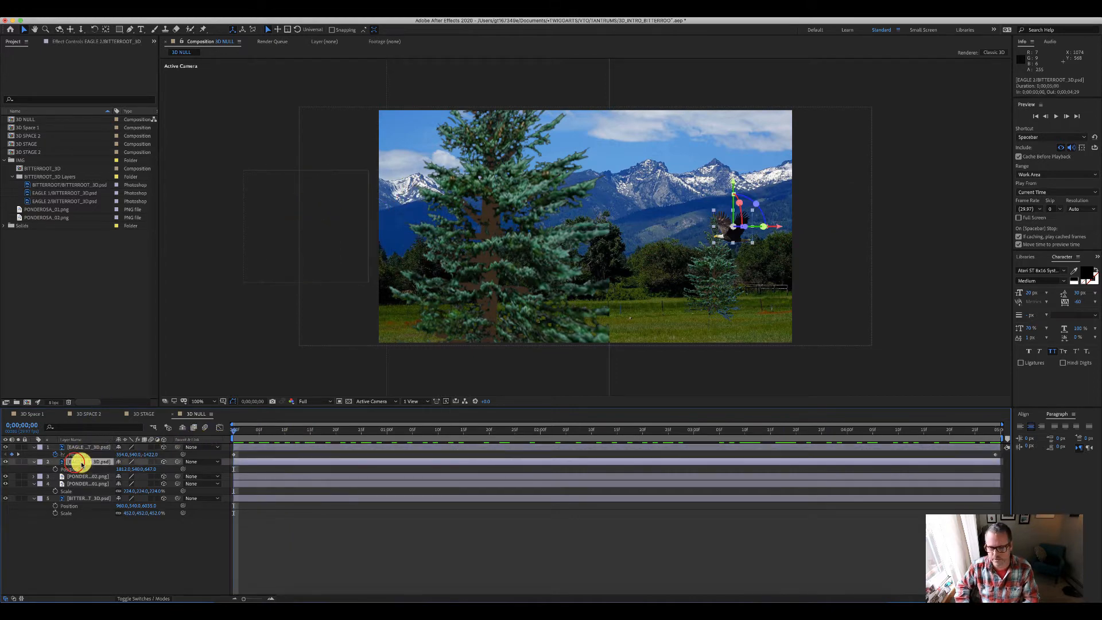
{"action": "left_click", "coordinate": [55, 469]}
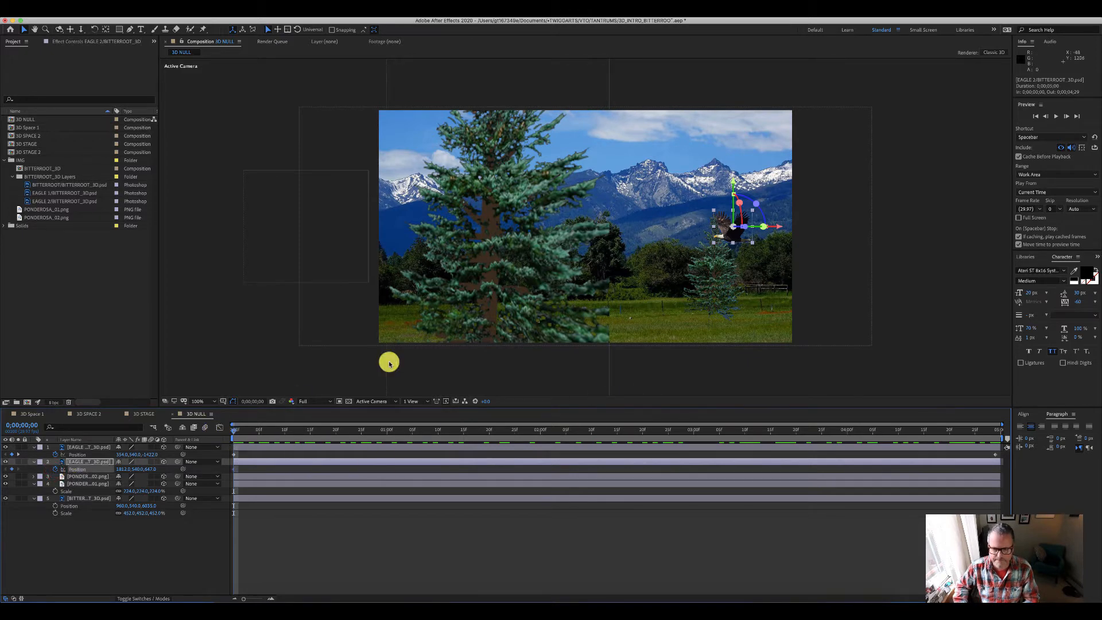
{"action": "left_click_drag", "start_coordinate": [777, 226], "coordinate": [879, 235]}
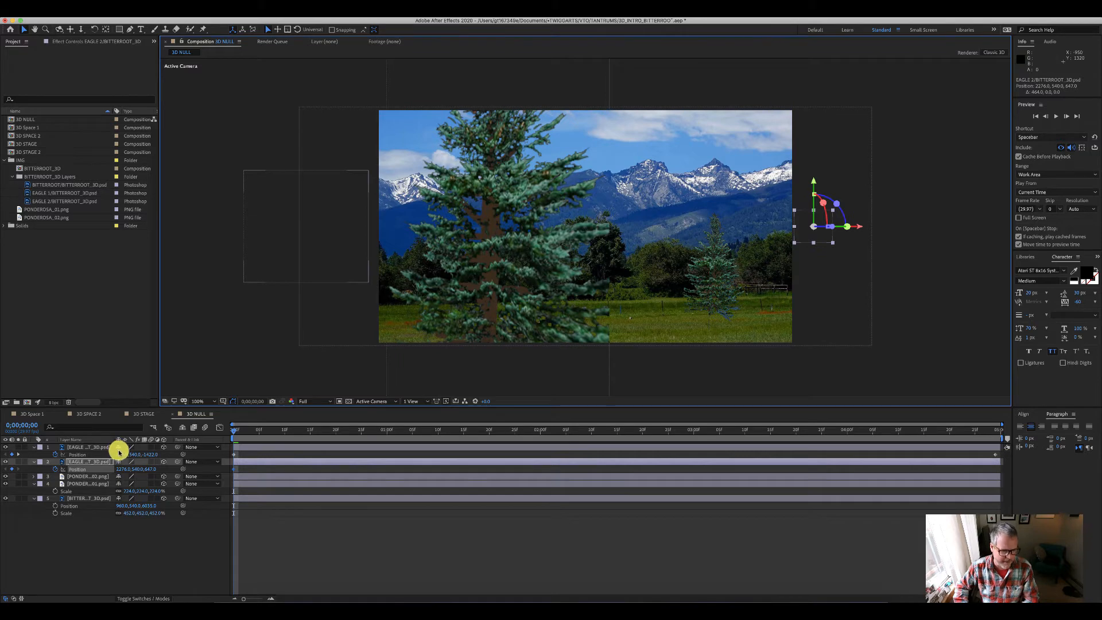
At the last frame, 0;00;04;29, move EAGLE 2 horizontally behind the large tree to X 568
{"action": "left_click", "coordinate": [233, 430]}
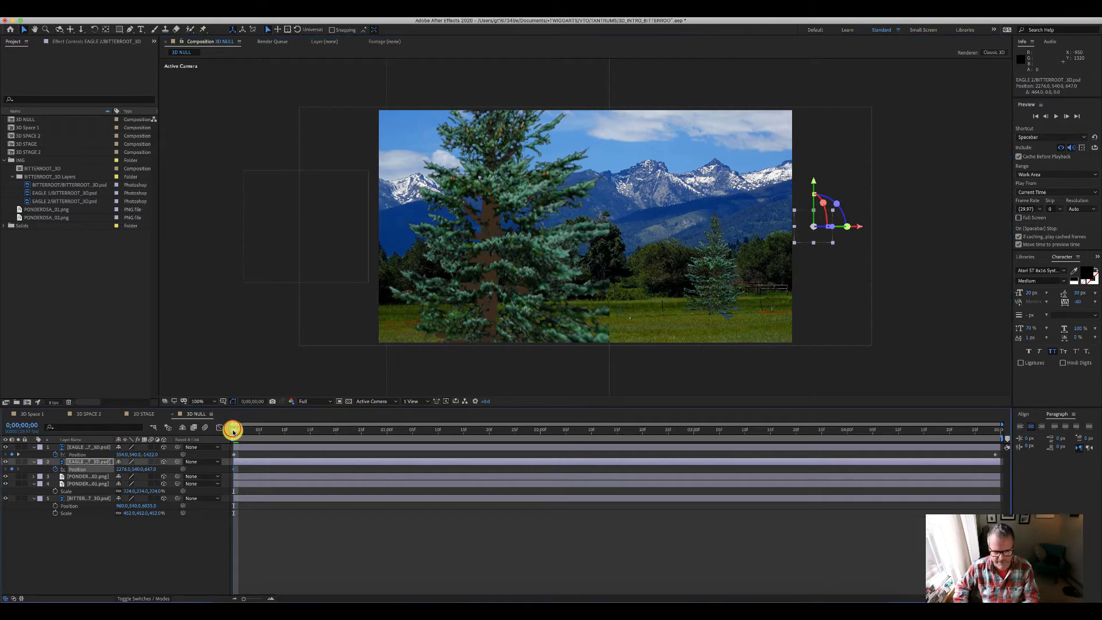
{"action": "left_click_drag", "start_coordinate": [229, 430], "coordinate": [1026, 456]}
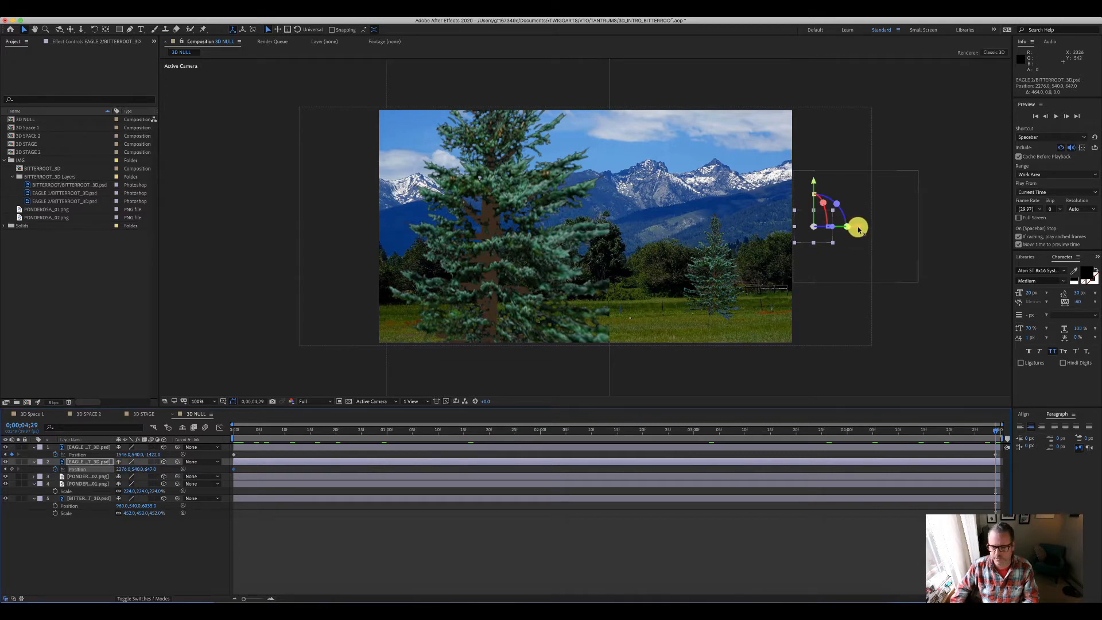
{"action": "left_click_drag", "start_coordinate": [854, 224], "coordinate": [490, 226]}
Preview both eagles' flight from the first frame and check their positions at the start and end of the composition
{"action": "left_click_drag", "start_coordinate": [243, 428], "coordinate": [225, 430]}
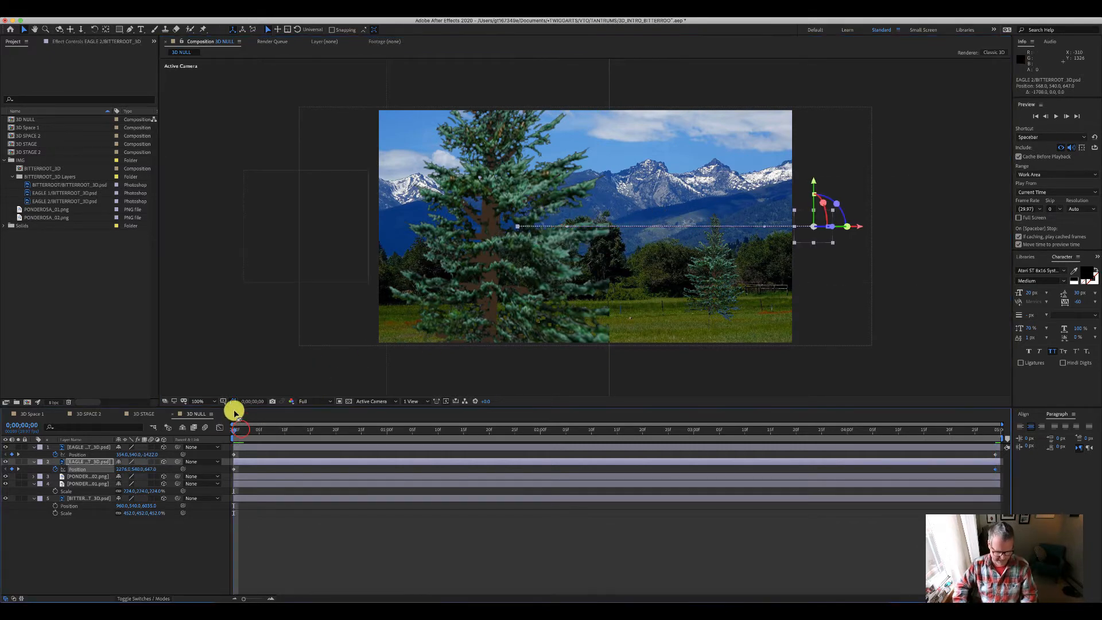
{"action": "key", "text": "space"}
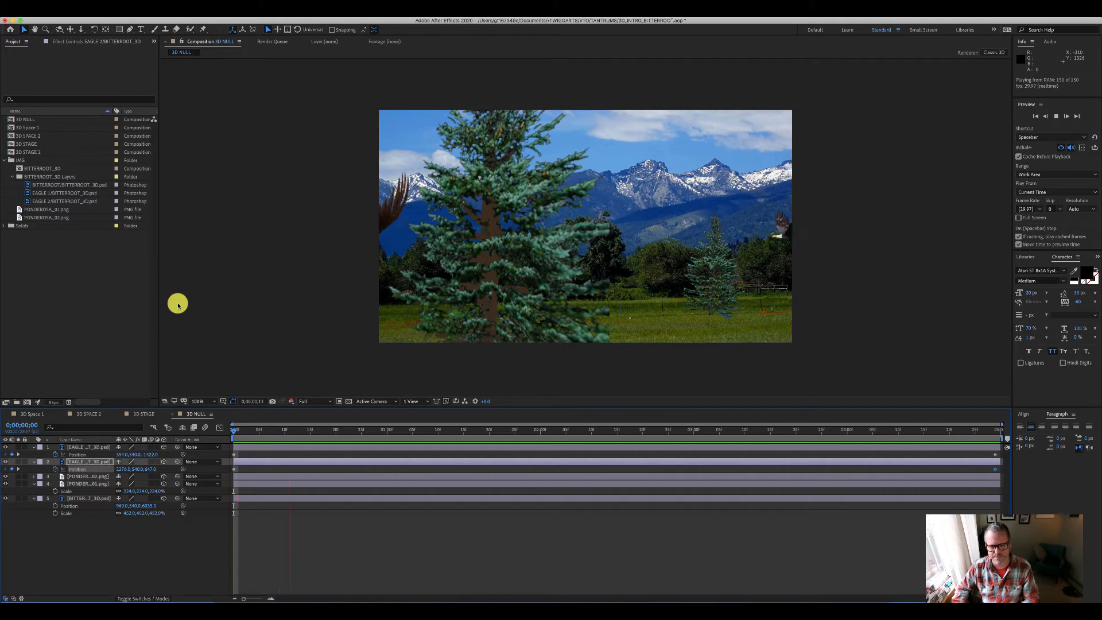
{"action": "key", "text": "space"}
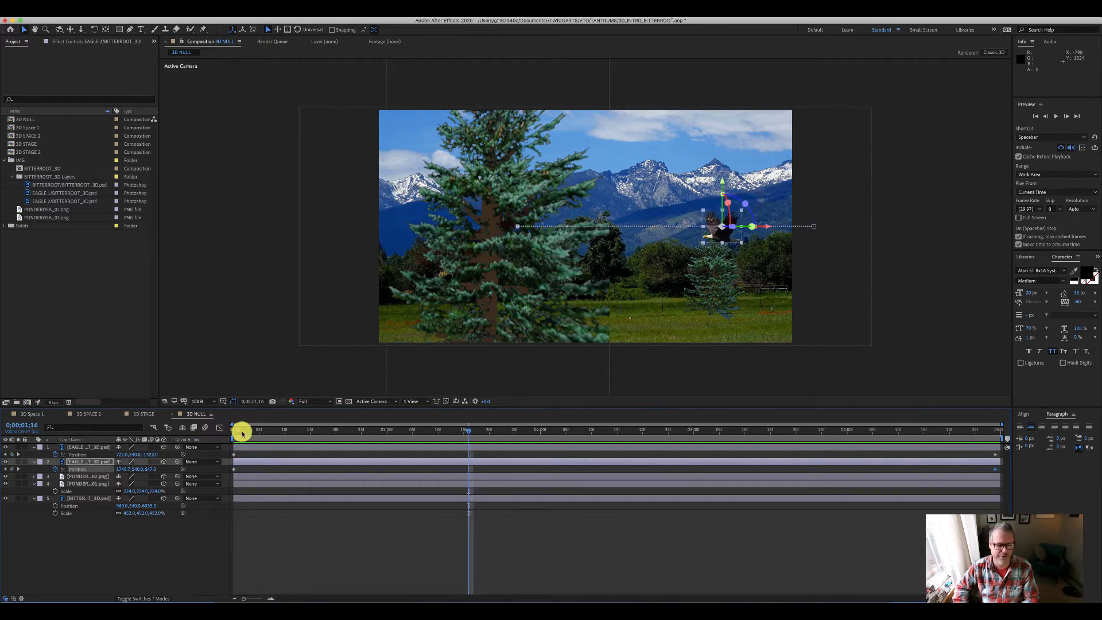
{"action": "left_click_drag", "start_coordinate": [242, 432], "coordinate": [219, 429]}
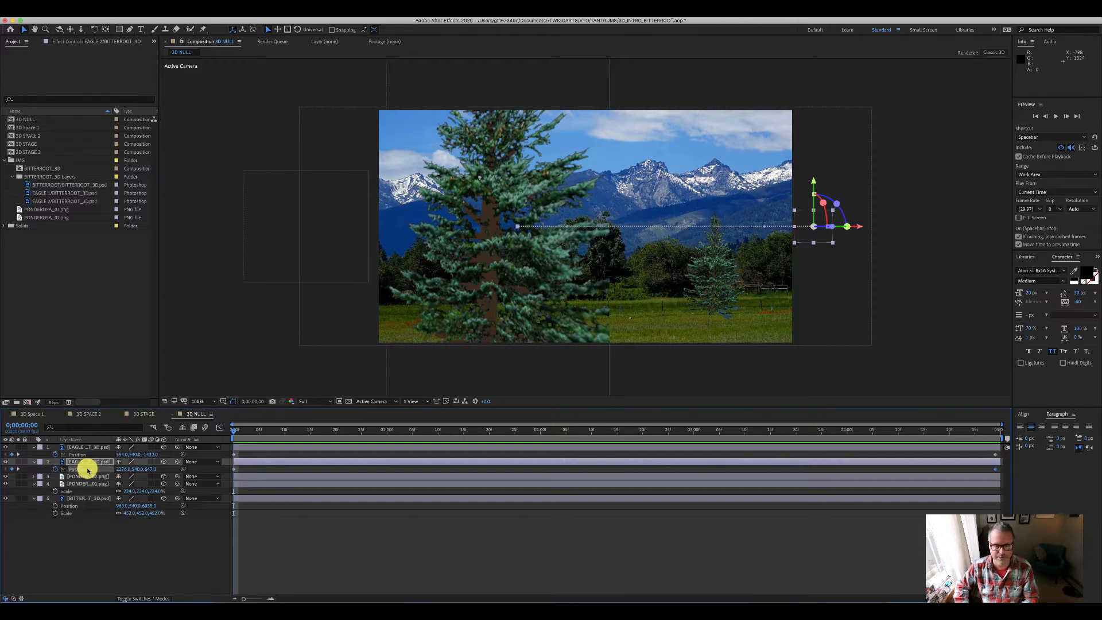
{"action": "mouse_move", "coordinate": [233, 430]}
{"action": "left_mouse_down"}
{"action": "mouse_move", "coordinate": [271, 431]}
{"action": "mouse_move", "coordinate": [224, 433]}
{"action": "left_mouse_up"}
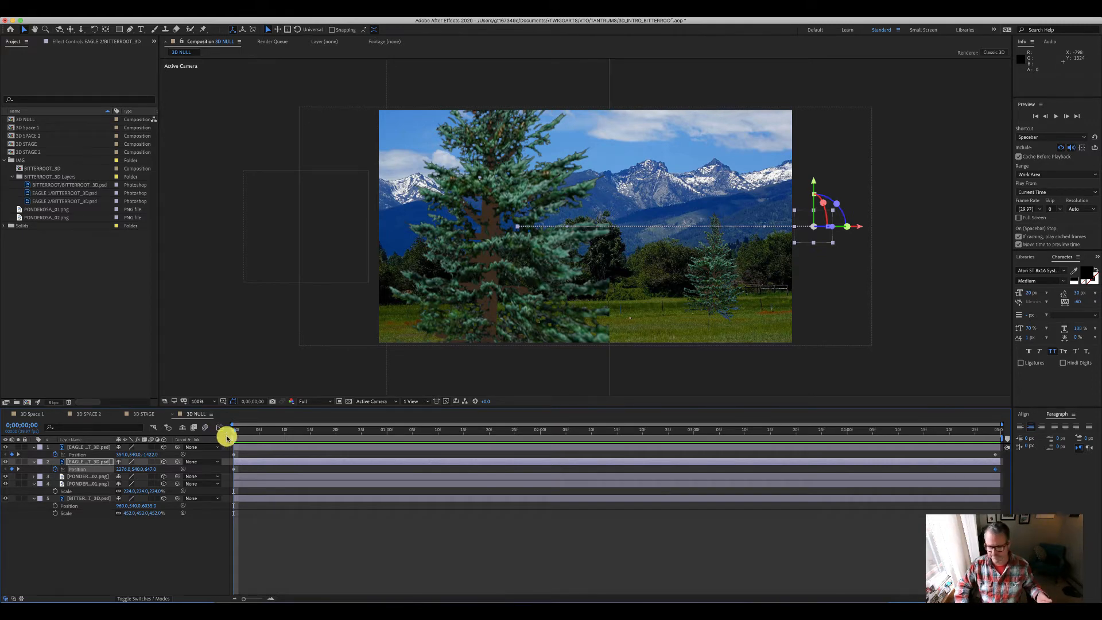
{"action": "left_click_drag", "start_coordinate": [226, 435], "coordinate": [1053, 474]}
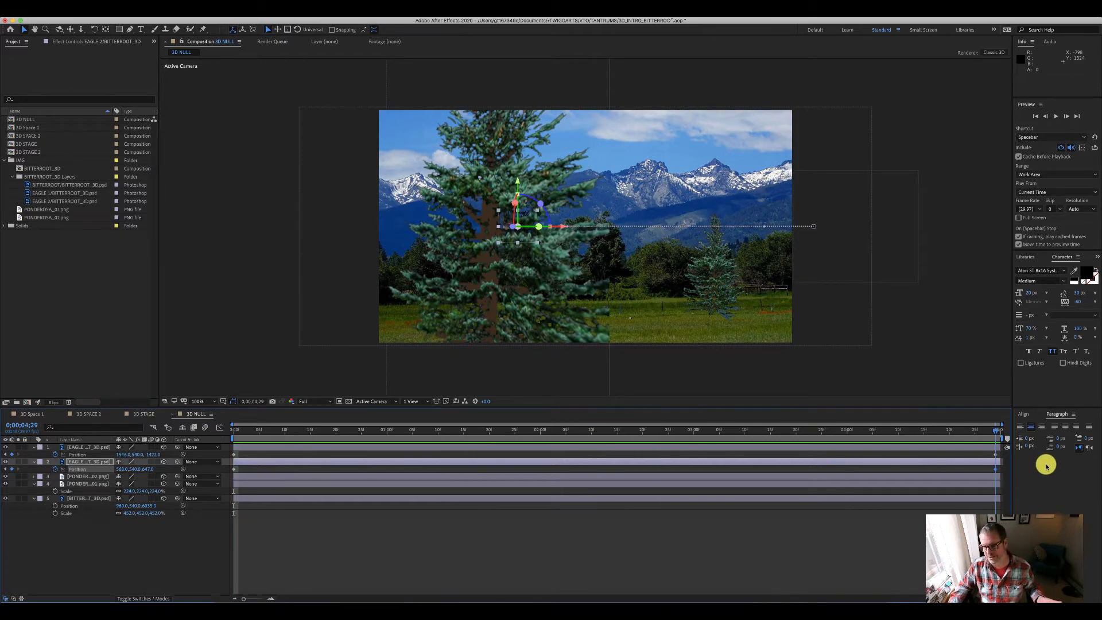
{"action": "left_click_drag", "start_coordinate": [999, 430], "coordinate": [192, 431]}
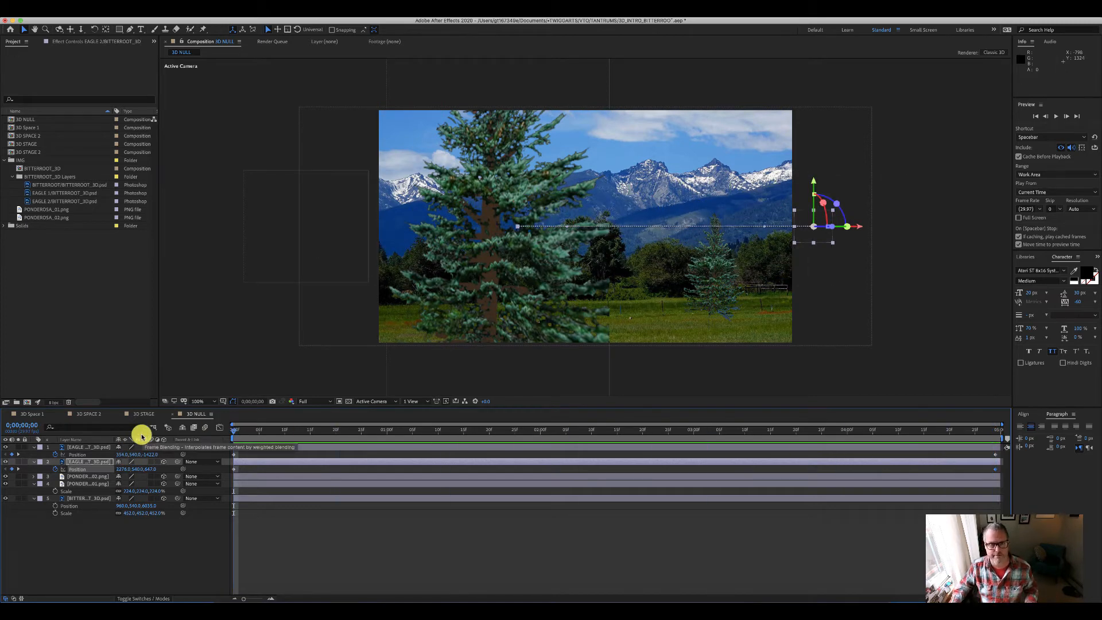
Raise EAGLE 2's starting position at the first frame to Y 124 so it flies in from higher up
{"action": "left_click", "coordinate": [78, 468]}
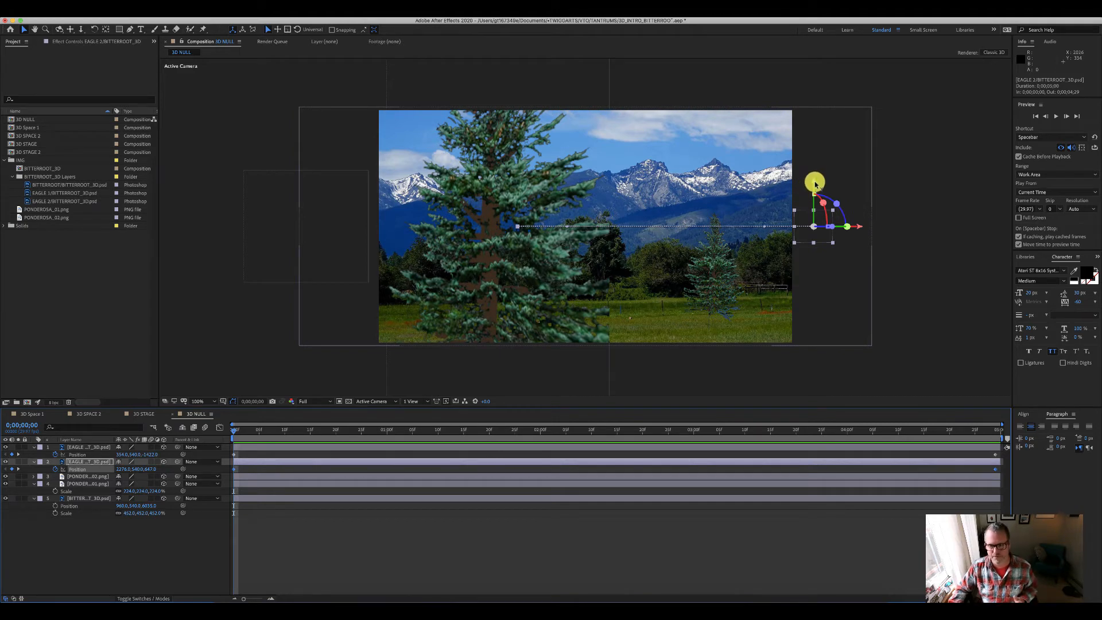
{"action": "left_click_drag", "start_coordinate": [815, 183], "coordinate": [814, 90]}
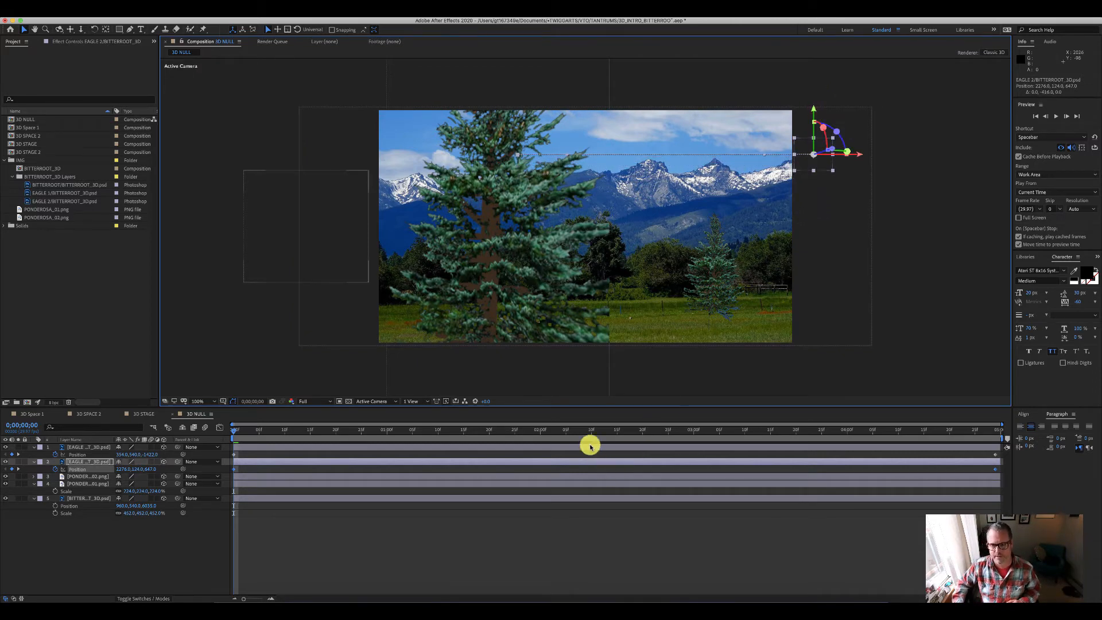
{"action": "mouse_move", "coordinate": [232, 433]}
{"action": "left_mouse_down"}
{"action": "mouse_move", "coordinate": [430, 416]}
{"action": "mouse_move", "coordinate": [935, 422]}
{"action": "mouse_move", "coordinate": [232, 436]}
{"action": "left_mouse_up"}
Add a null object named MASTER to the composition and make it a 3D layer
{"action": "left_click", "coordinate": [141, 553]}
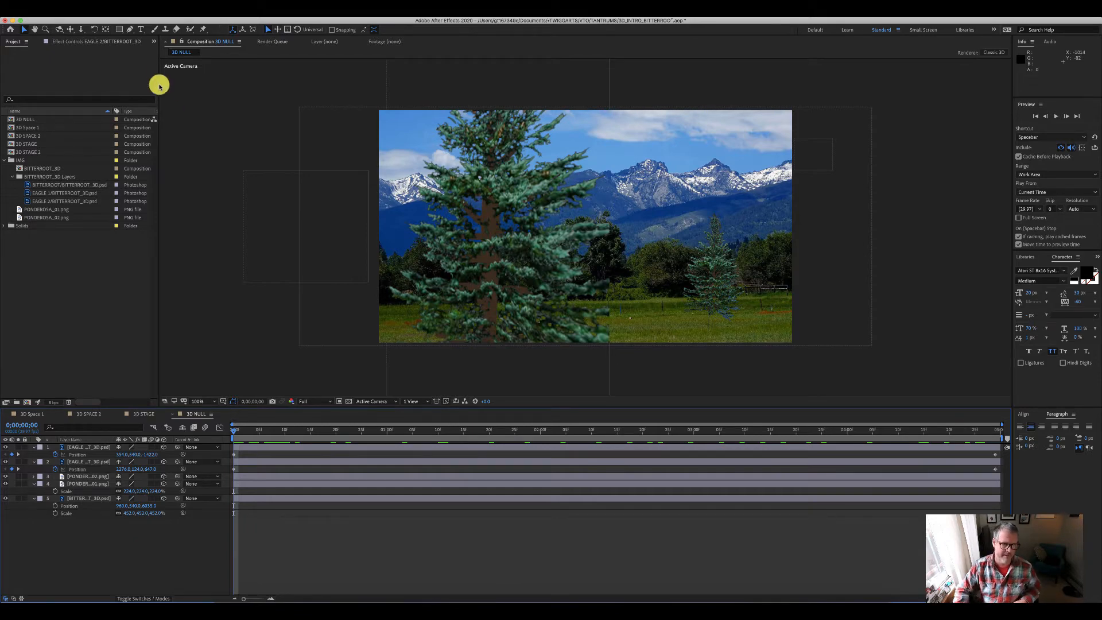
{"action": "left_click", "coordinate": [154, 11]}
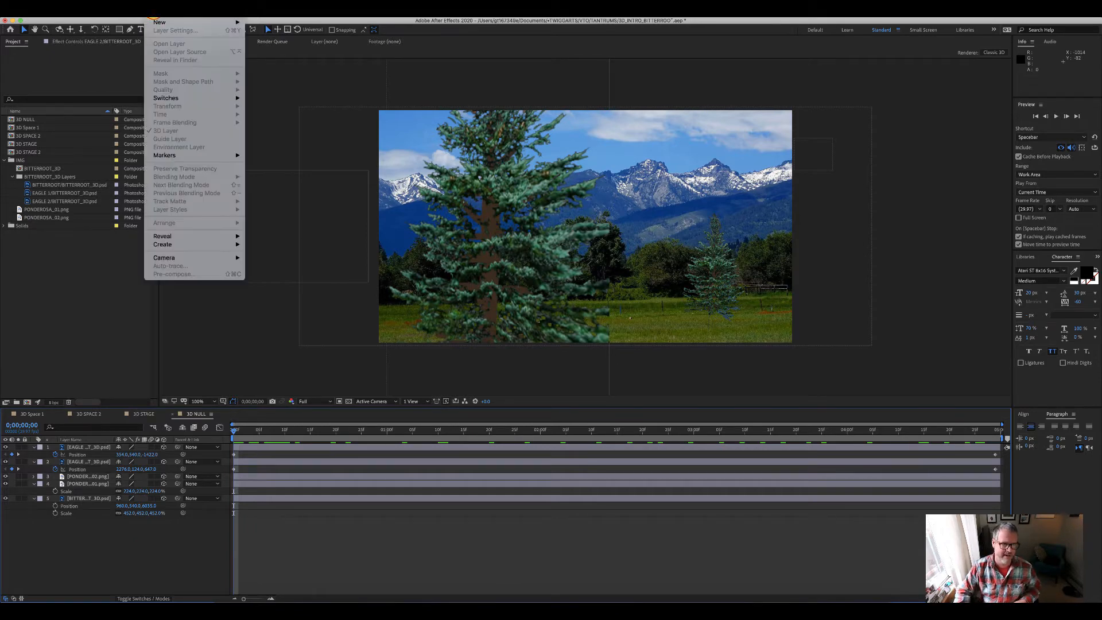
{"action": "mouse_move", "coordinate": [161, 23]}
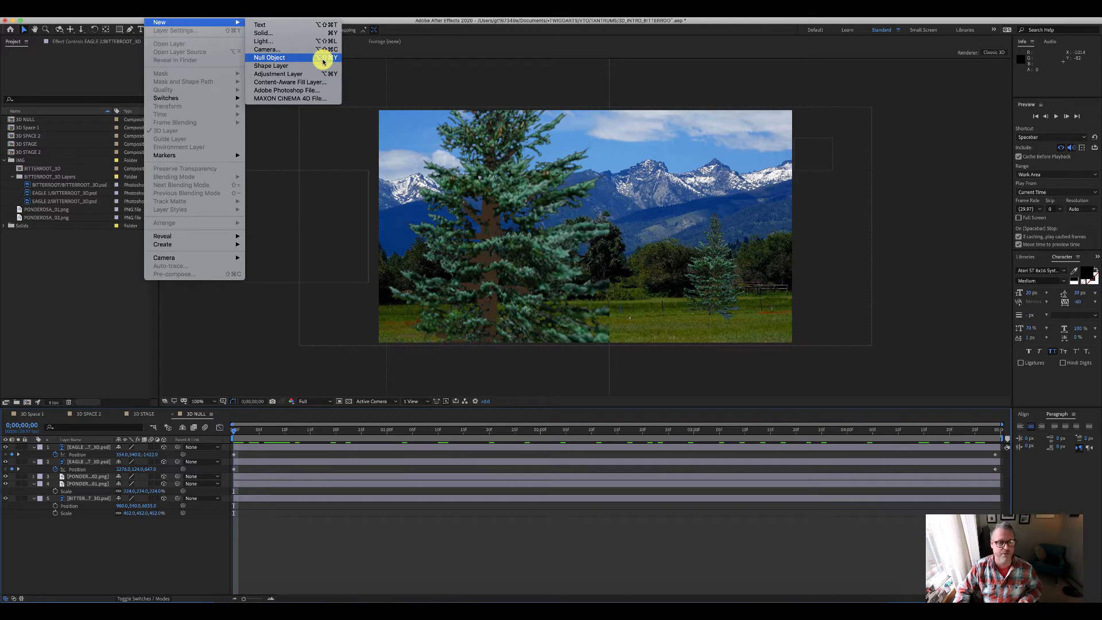
{"action": "left_click", "coordinate": [139, 31]}
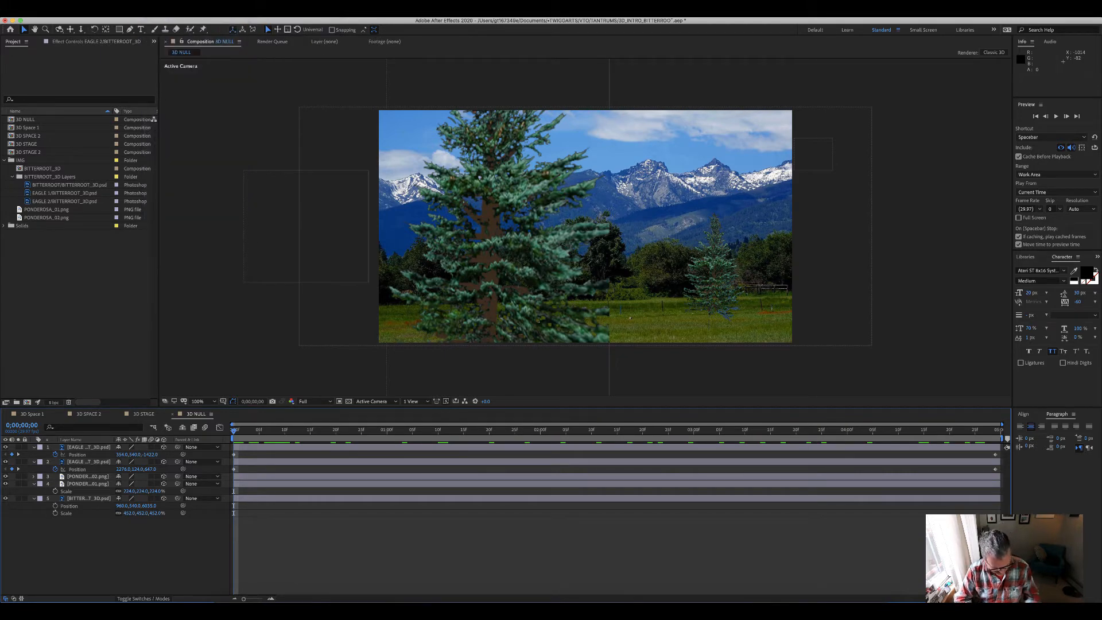
{"action": "key", "text": "super+alt+shift+y"}
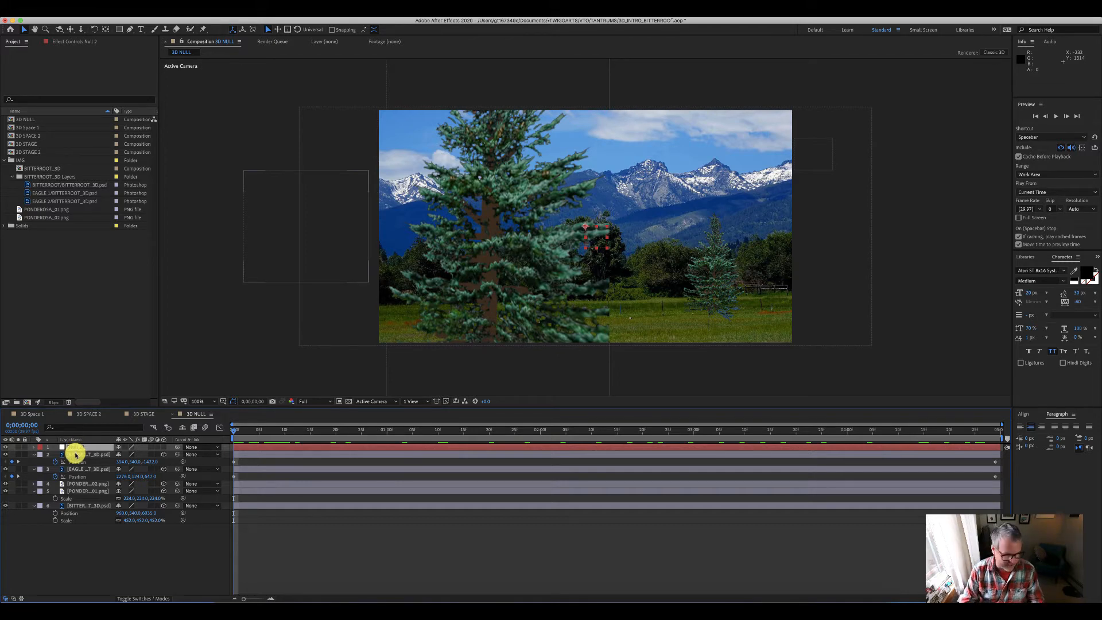
{"action": "key", "text": "Return"}
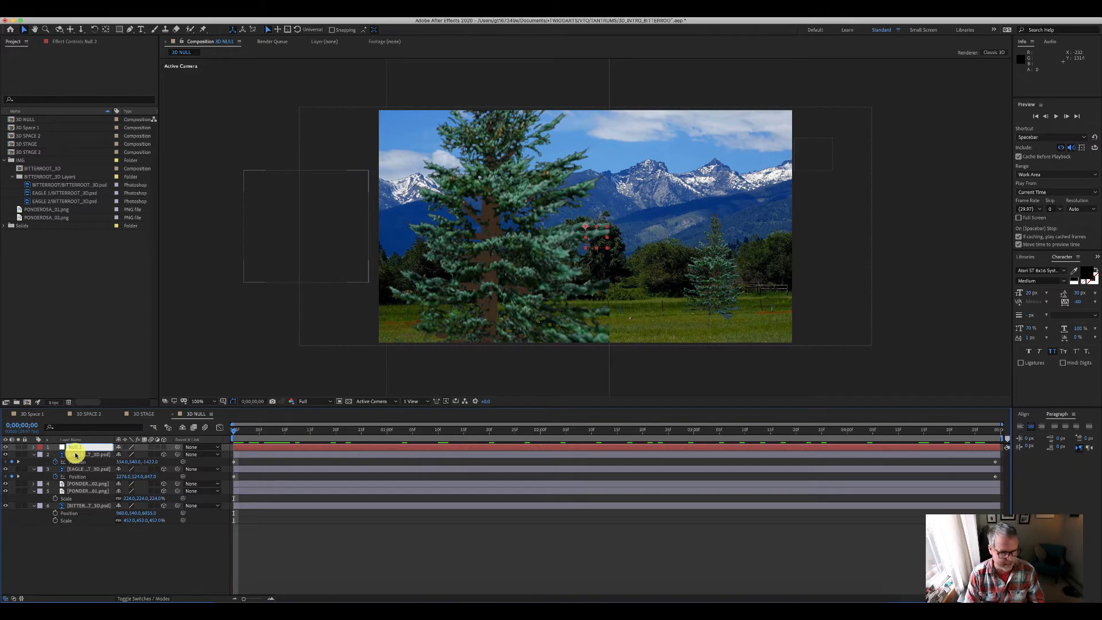
{"action": "type", "text": "MASTER"}
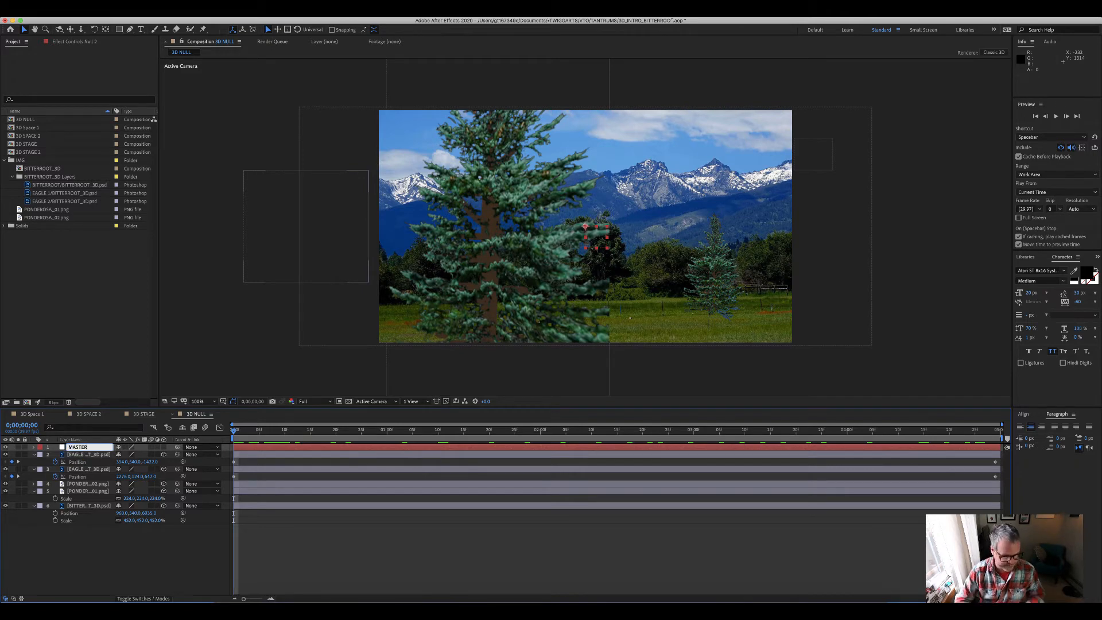
{"action": "key", "text": "Return"}
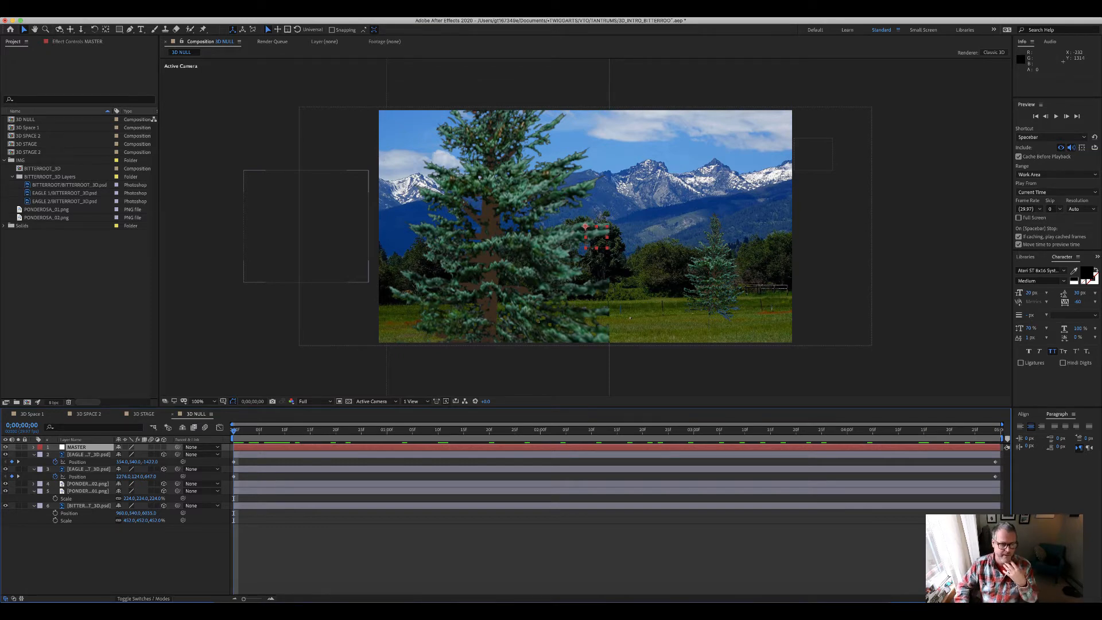
{"action": "left_click", "coordinate": [164, 447]}
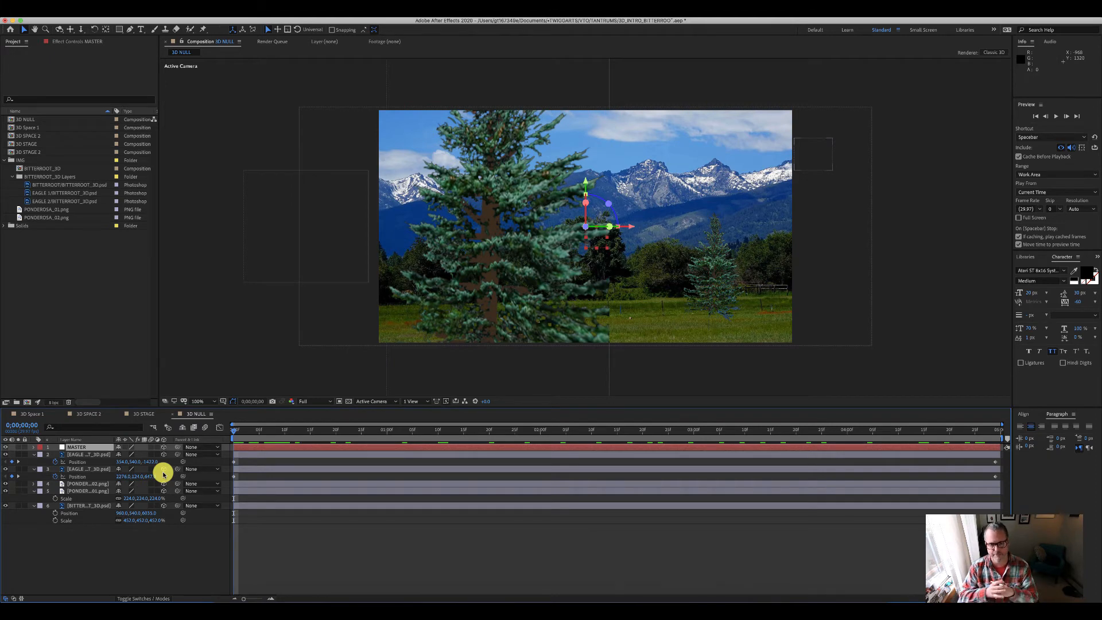
Parent every layer except MASTER to the MASTER null using the pick whip
{"action": "key", "text": "super+a"}
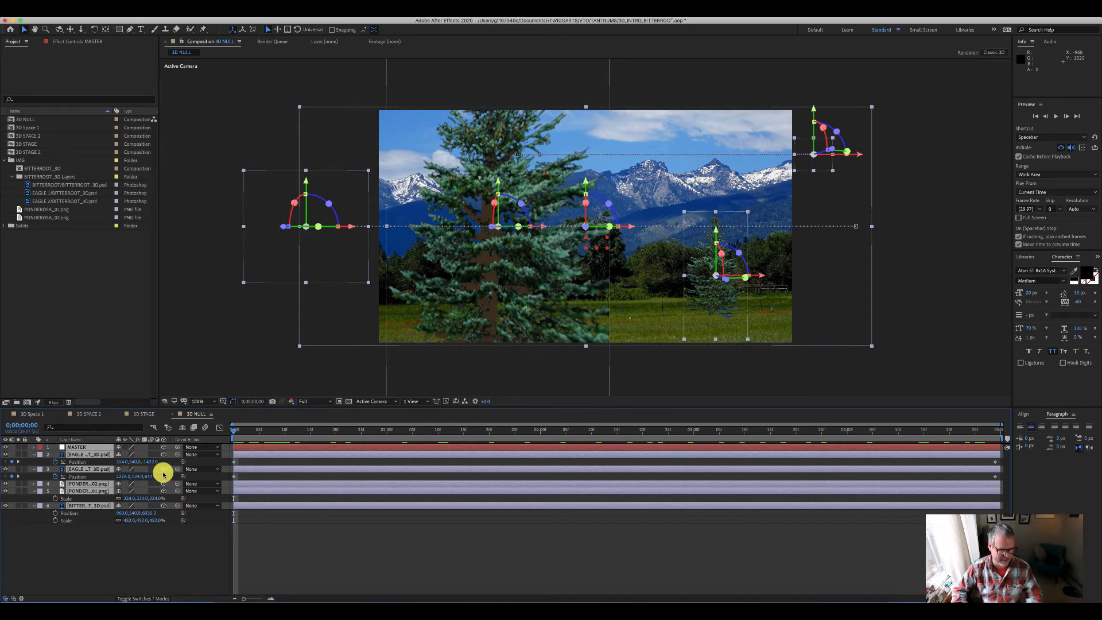
{"action": "left_click", "coordinate": [76, 447], "text": "super"}
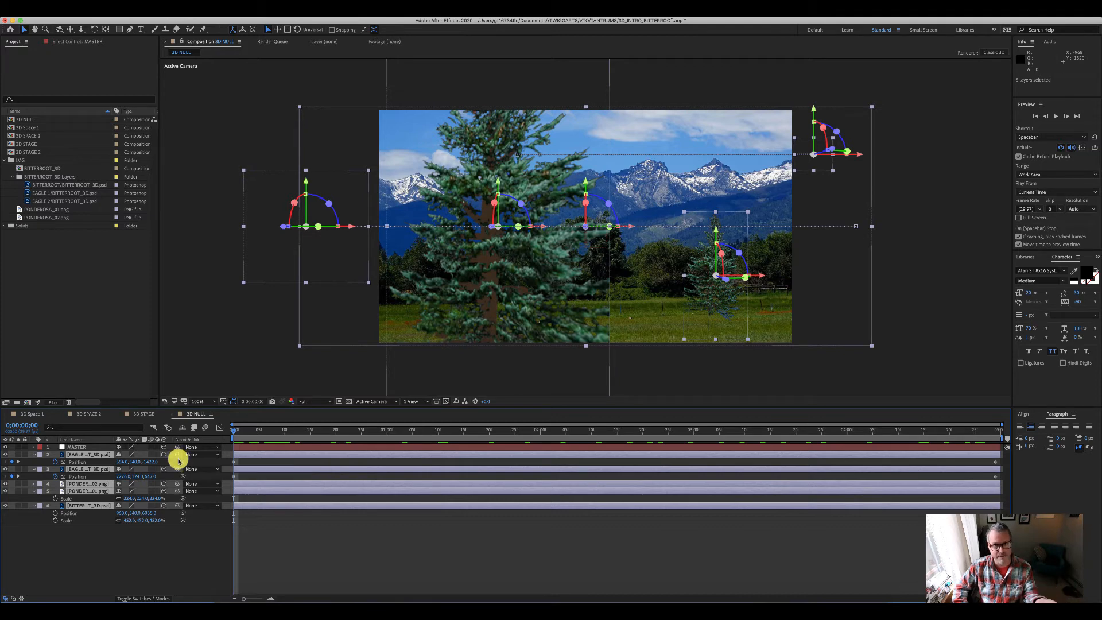
{"action": "left_click_drag", "start_coordinate": [178, 455], "coordinate": [78, 447]}
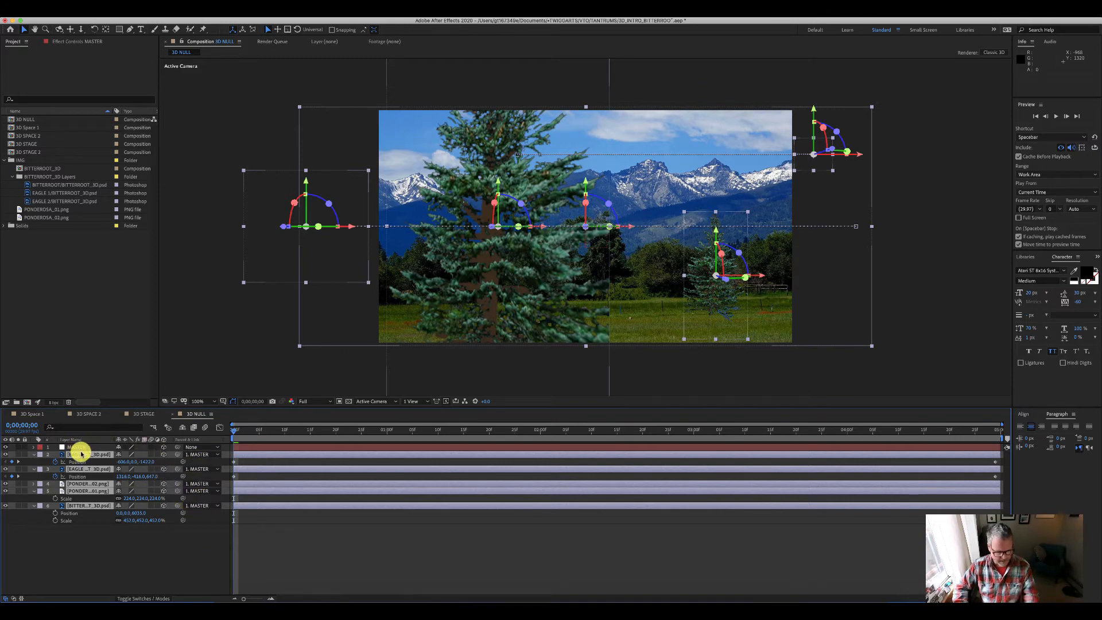
Undo the pick-whip parenting and assign MASTER as the parent of all selected layers by choosing it from the parent list
{"action": "key", "text": "super+z"}
{"action": "left_click", "coordinate": [210, 455]}
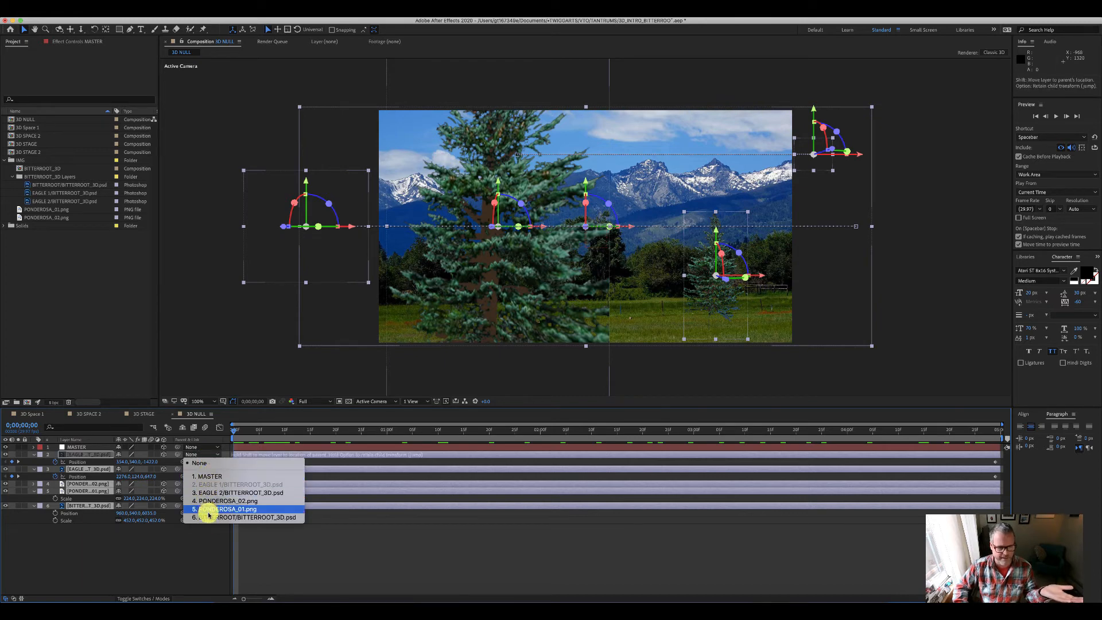
{"action": "left_click", "coordinate": [210, 478]}
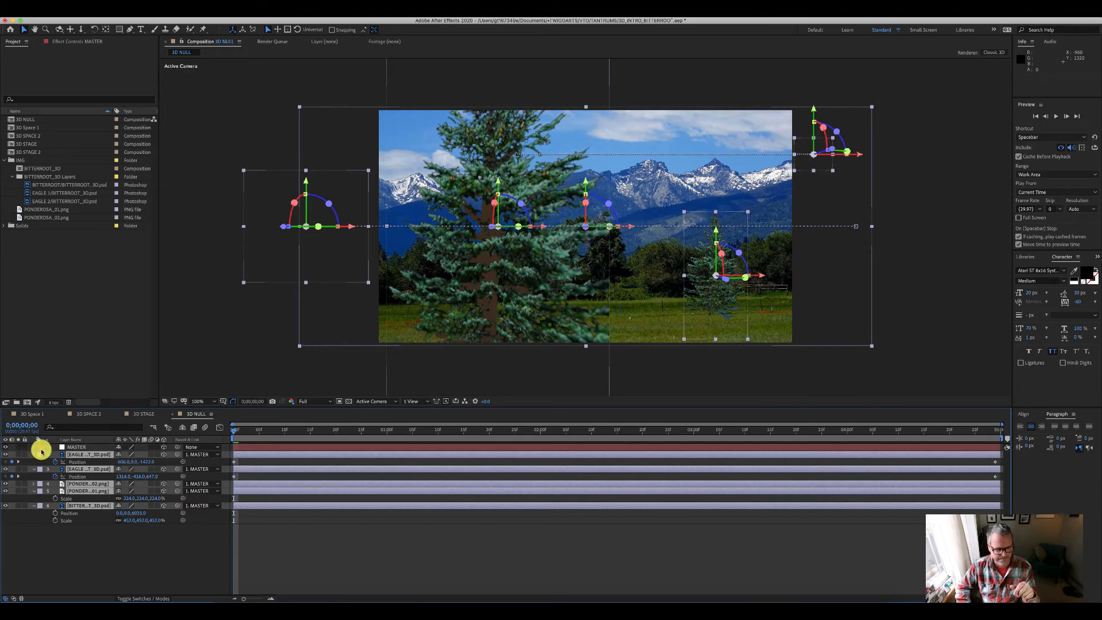
Show the composition as two views, Top beside Active Camera, and examine how the layers are spaced in depth from above
{"action": "left_click", "coordinate": [70, 447]}
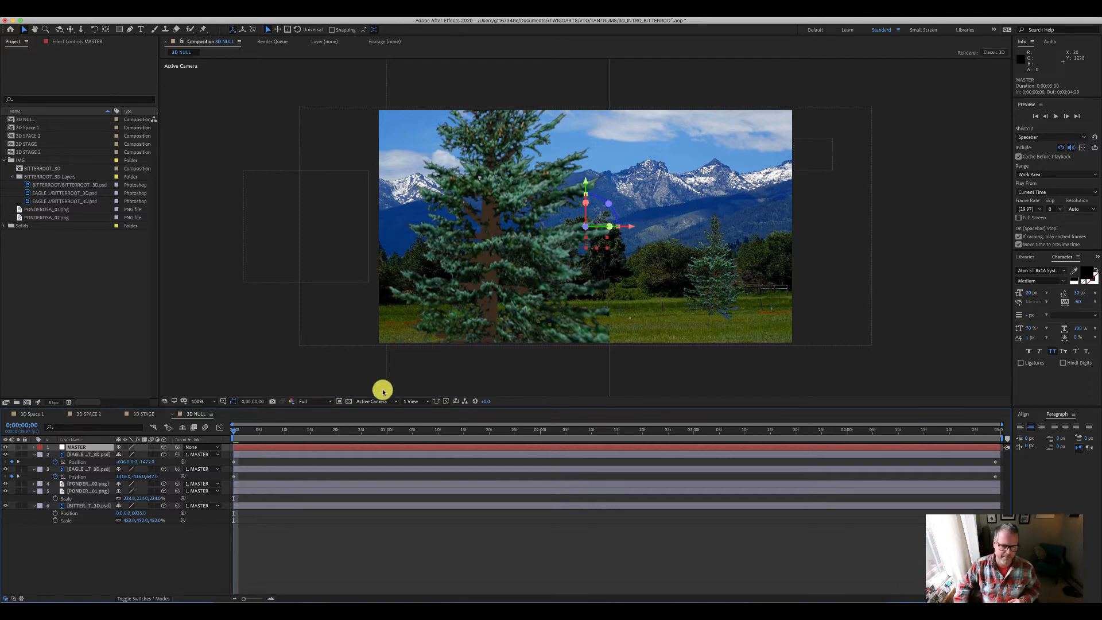
{"action": "left_click", "coordinate": [418, 402]}
{"action": "left_click", "coordinate": [416, 419]}
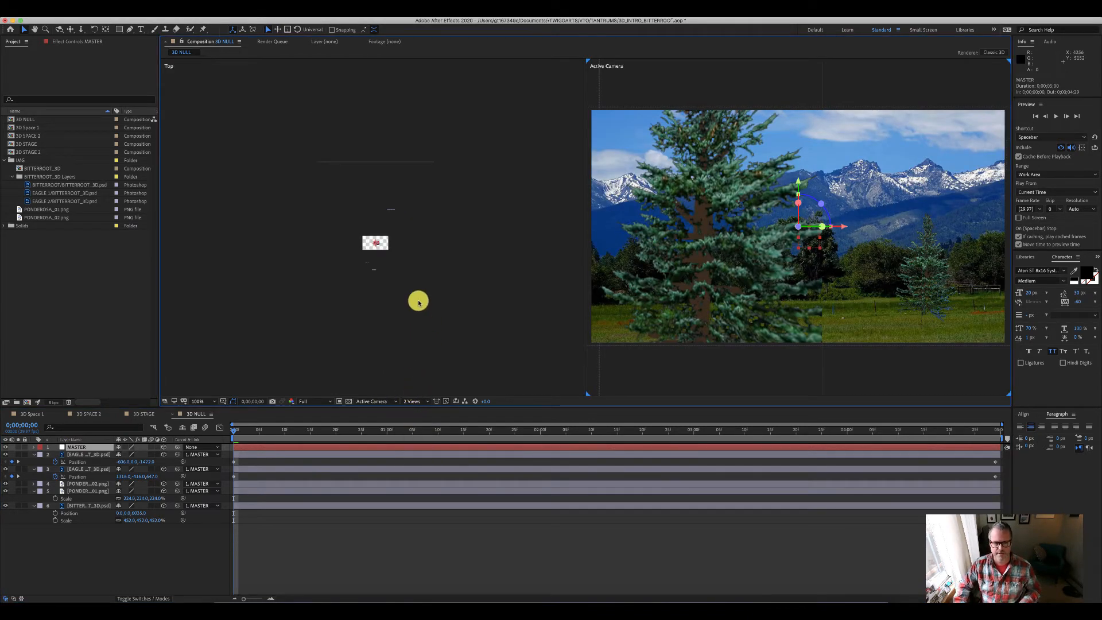
{"action": "left_click", "coordinate": [427, 276]}
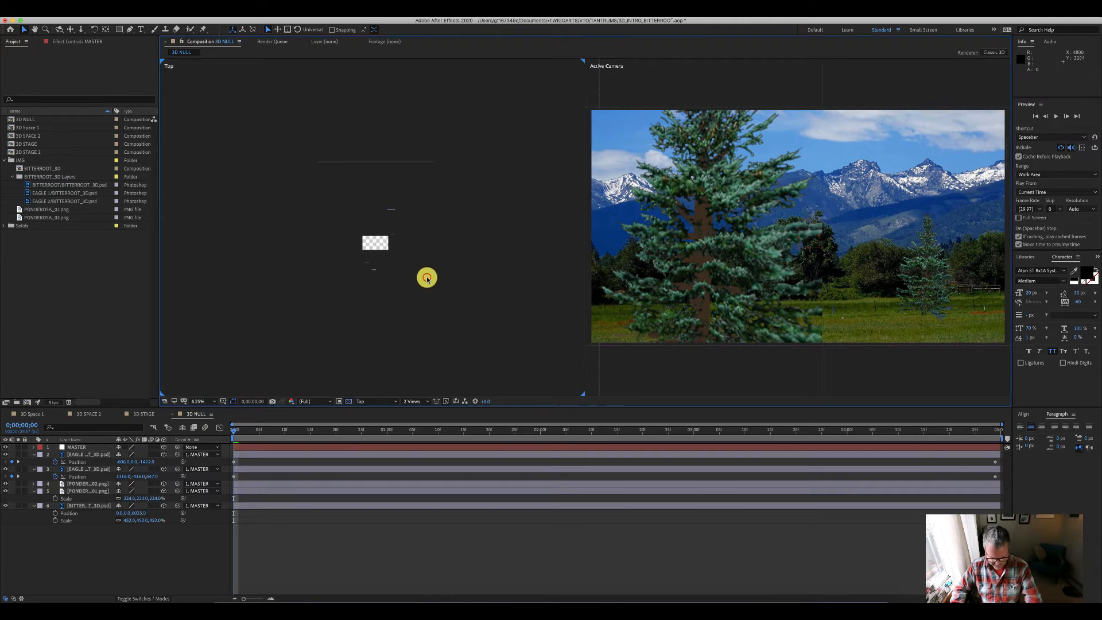
{"action": "key", "text": "period"}
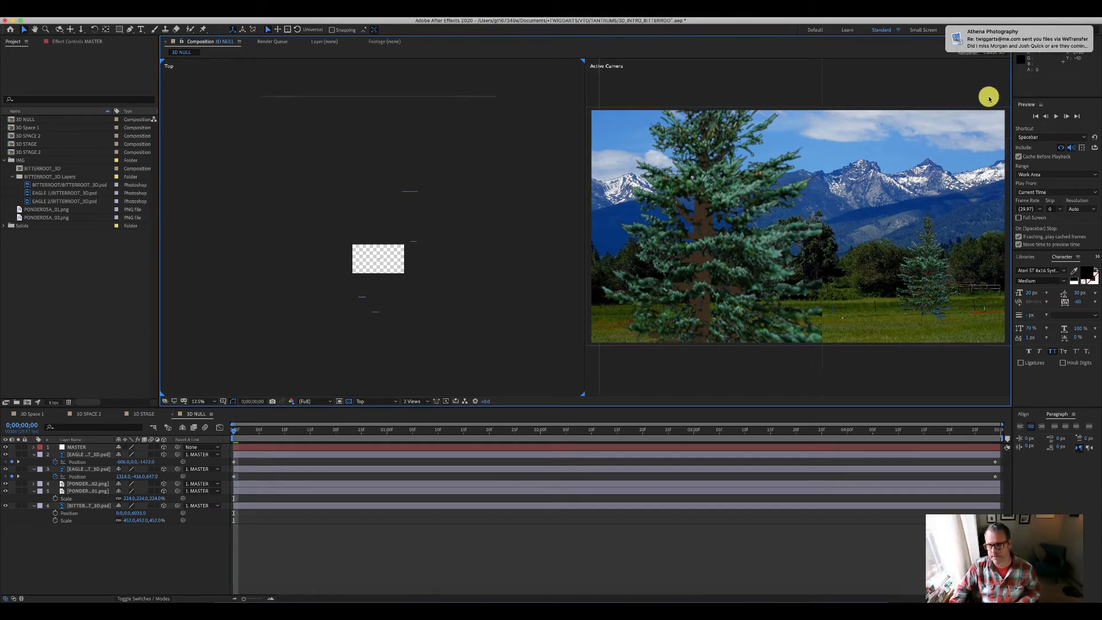
{"action": "left_click_drag", "start_coordinate": [986, 44], "coordinate": [1055, 51]}
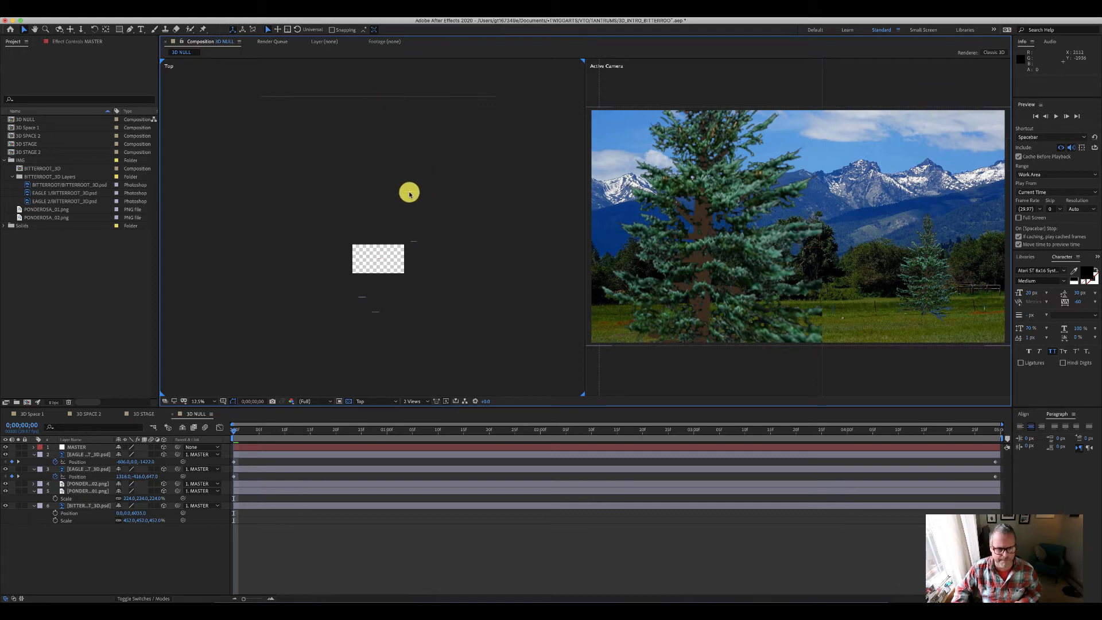
{"action": "left_click", "coordinate": [411, 192]}
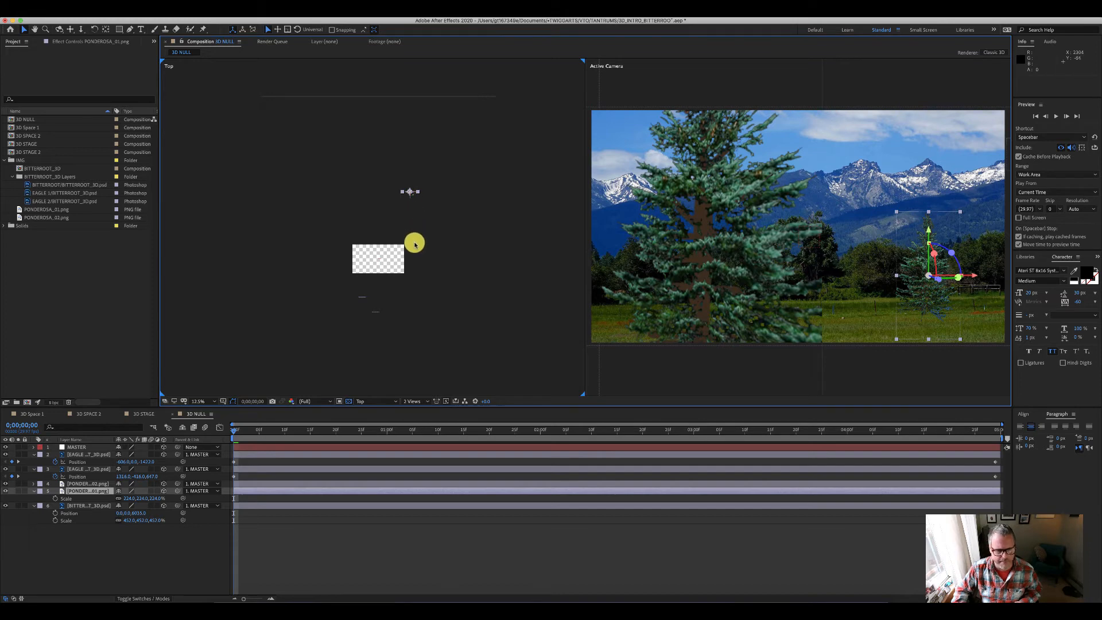
{"action": "left_click", "coordinate": [359, 299]}
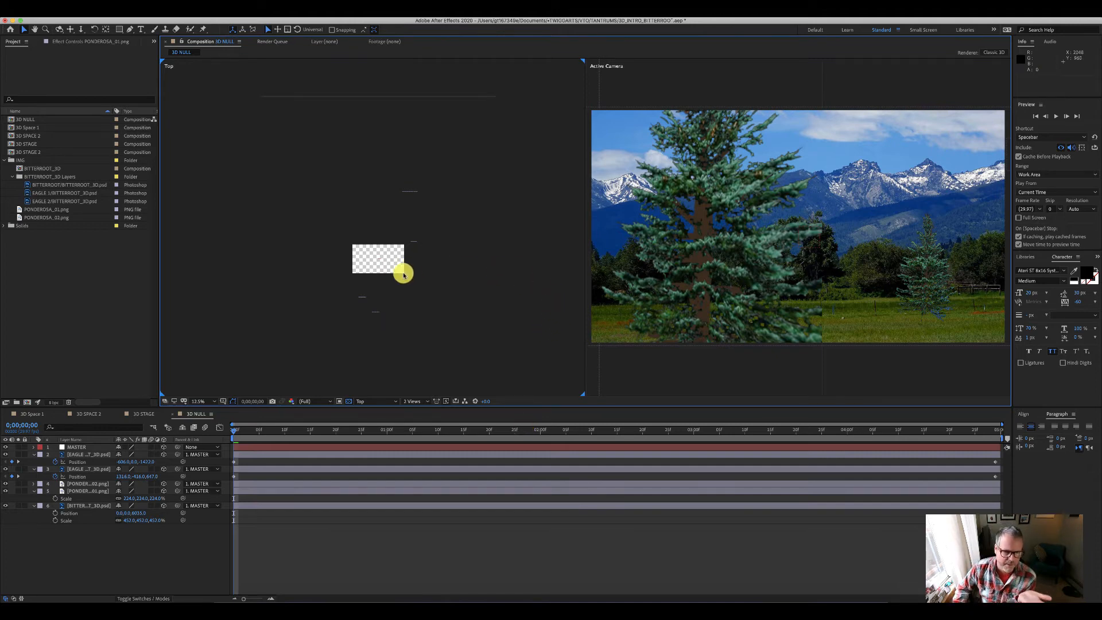
Reveal MASTER's Position property and set a position keyframe at the first frame
{"action": "left_click", "coordinate": [82, 449]}
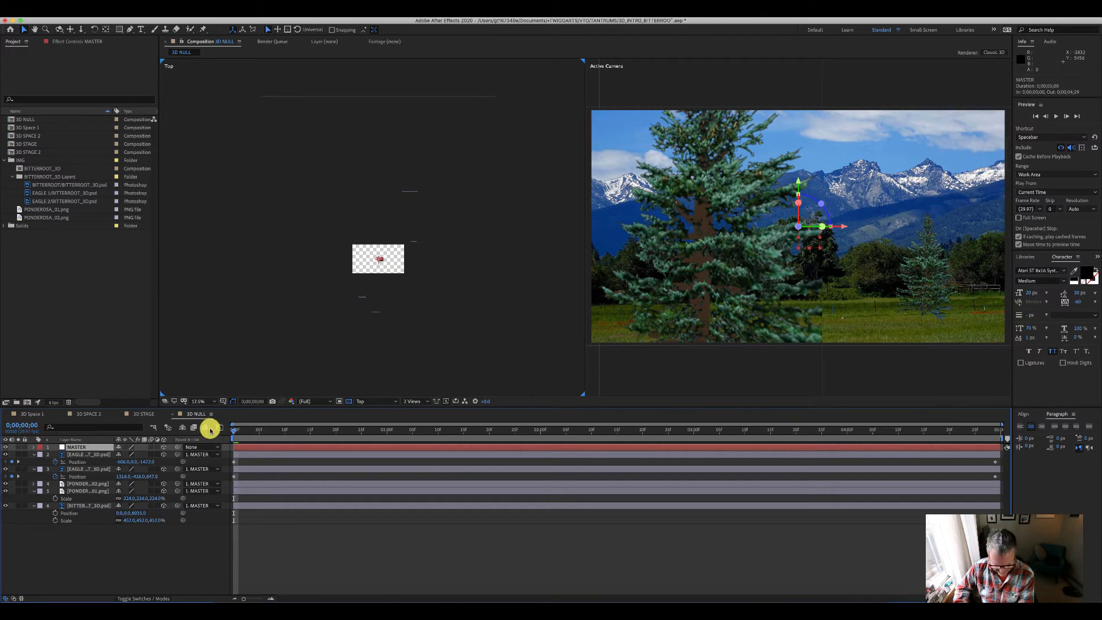
{"action": "key", "text": "p"}
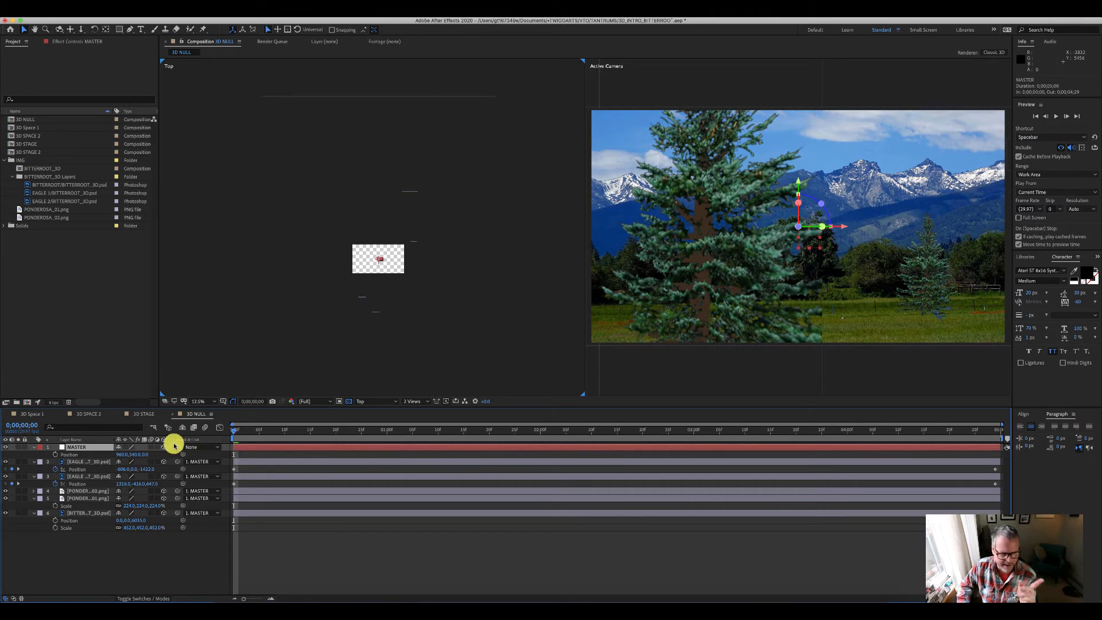
{"action": "left_click", "coordinate": [55, 454]}
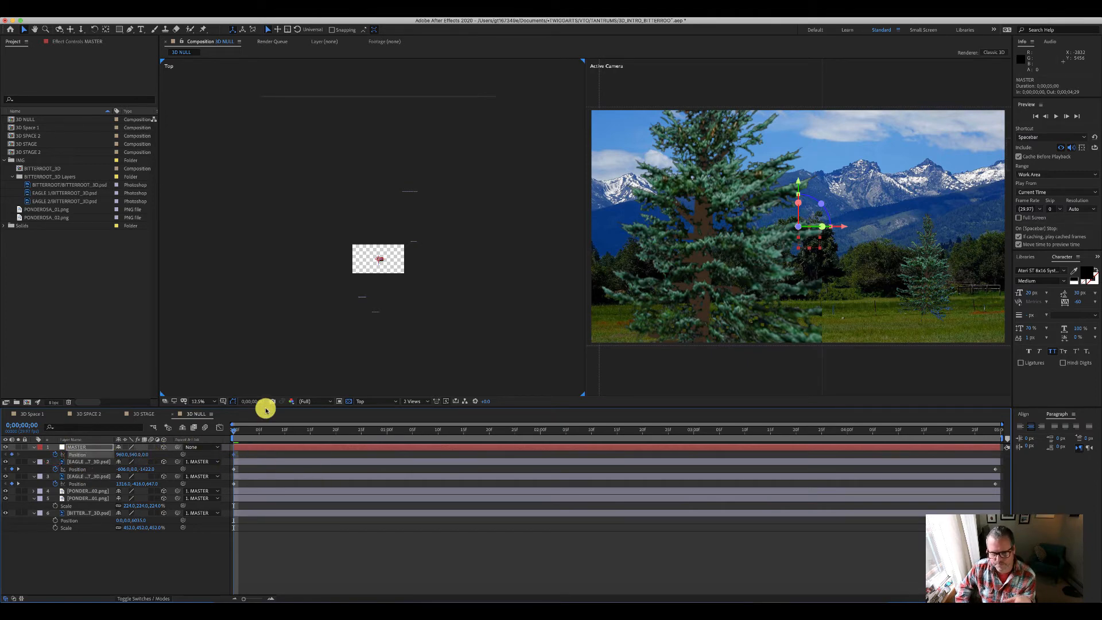
{"action": "left_click", "coordinate": [231, 431]}
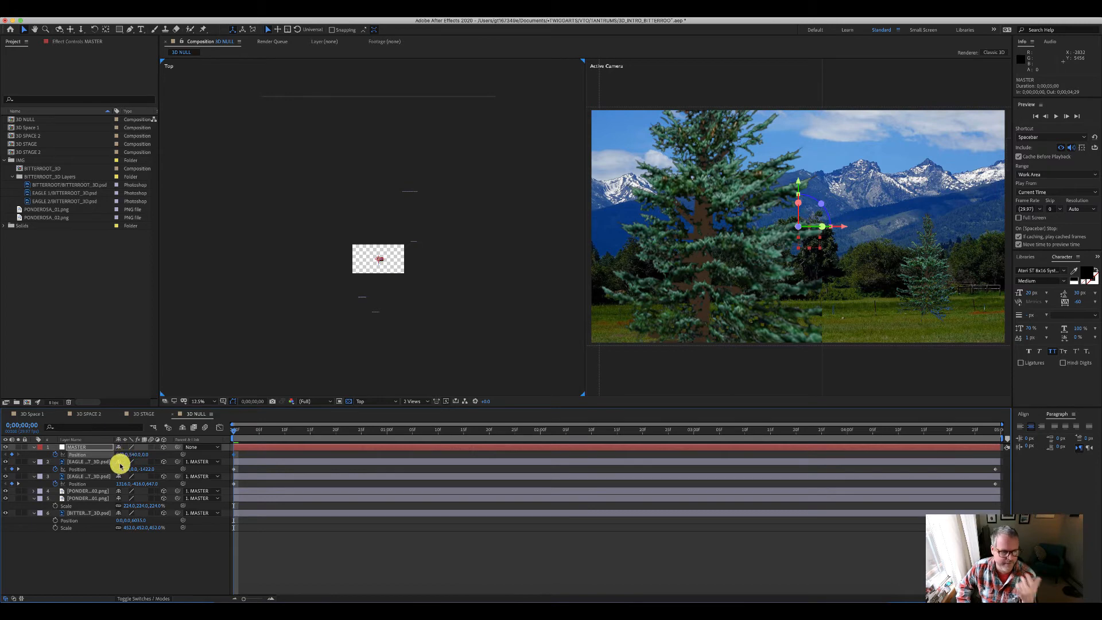
Try moving MASTER along X and Y to shift all parented layers together, and undo the Y move
{"action": "mouse_move", "coordinate": [122, 455]}
{"action": "left_mouse_down"}
{"action": "mouse_move", "coordinate": [56, 458]}
{"action": "mouse_move", "coordinate": [247, 448]}
{"action": "mouse_move", "coordinate": [139, 451]}
{"action": "left_mouse_up"}
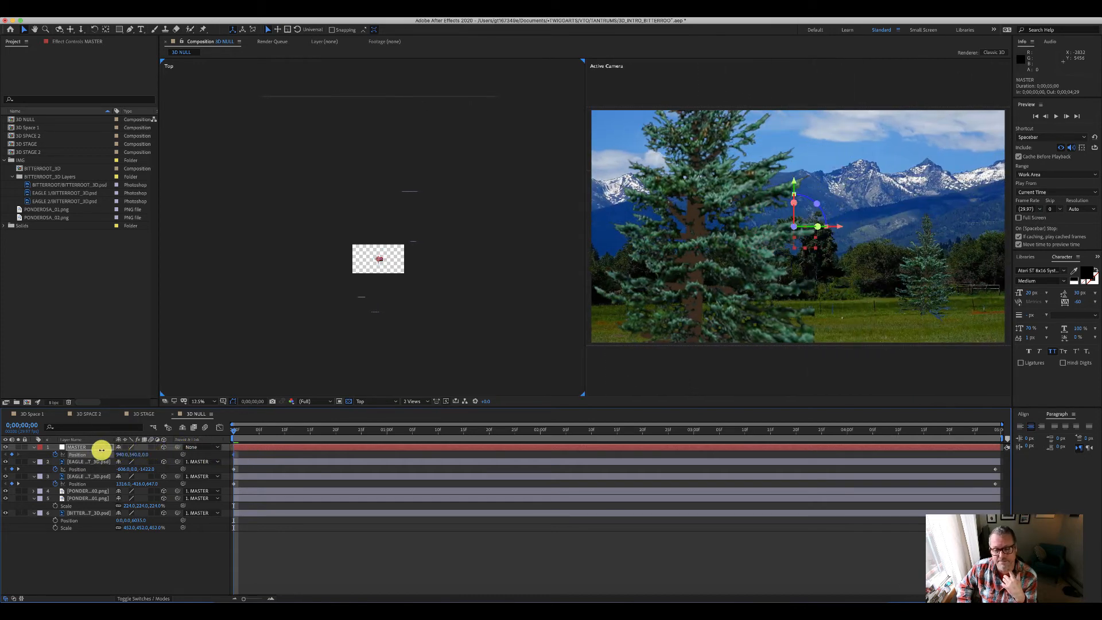
{"action": "left_click_drag", "start_coordinate": [102, 450], "coordinate": [83, 419]}
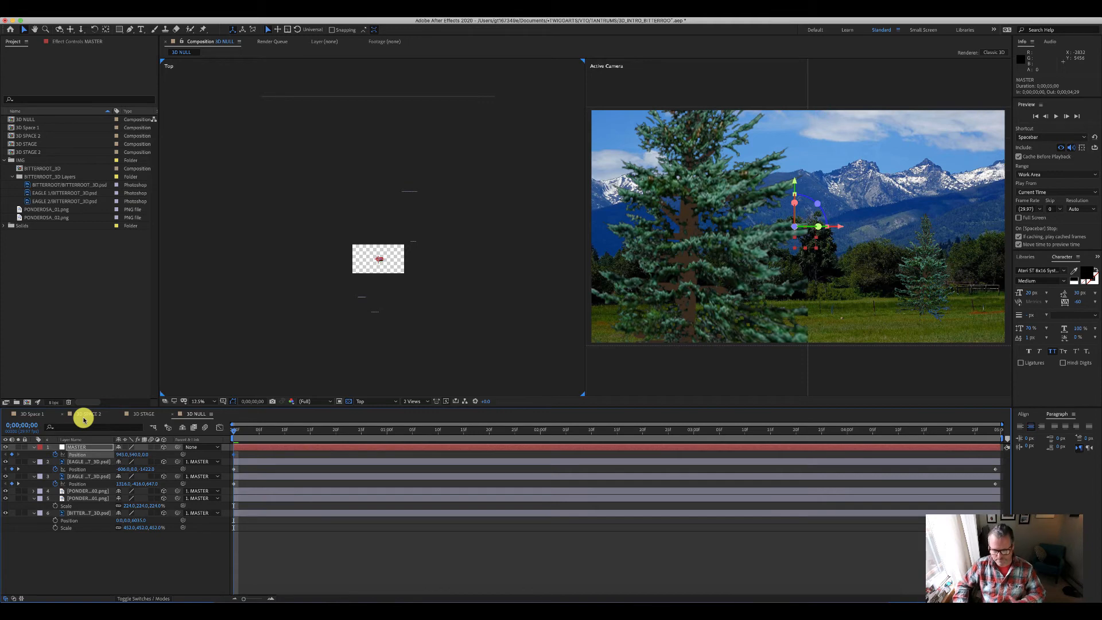
{"action": "left_click_drag", "start_coordinate": [121, 454], "coordinate": [36, 464]}
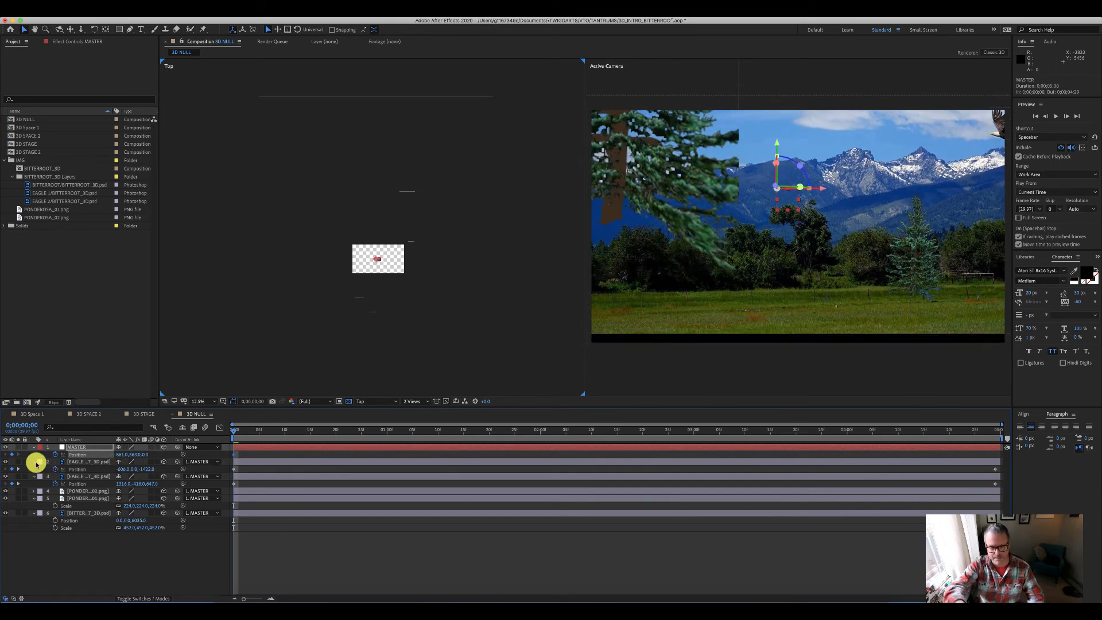
{"action": "key", "text": "super+z"}
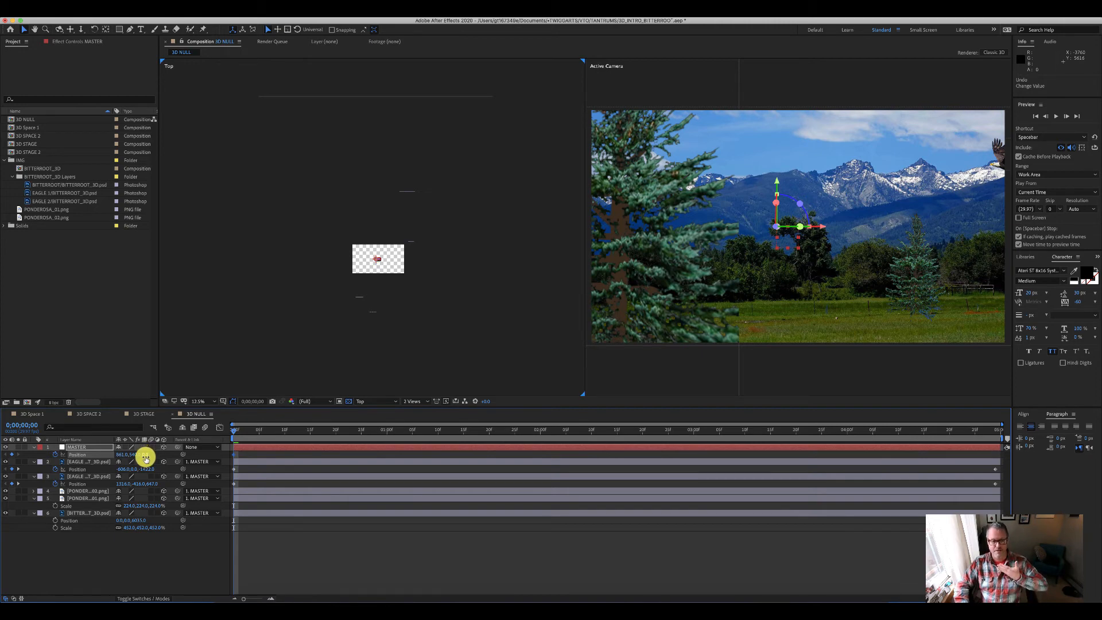
Try moving MASTER forward and back in depth, and return its Z position to 0
{"action": "left_click_drag", "start_coordinate": [146, 453], "coordinate": [180, 438]}
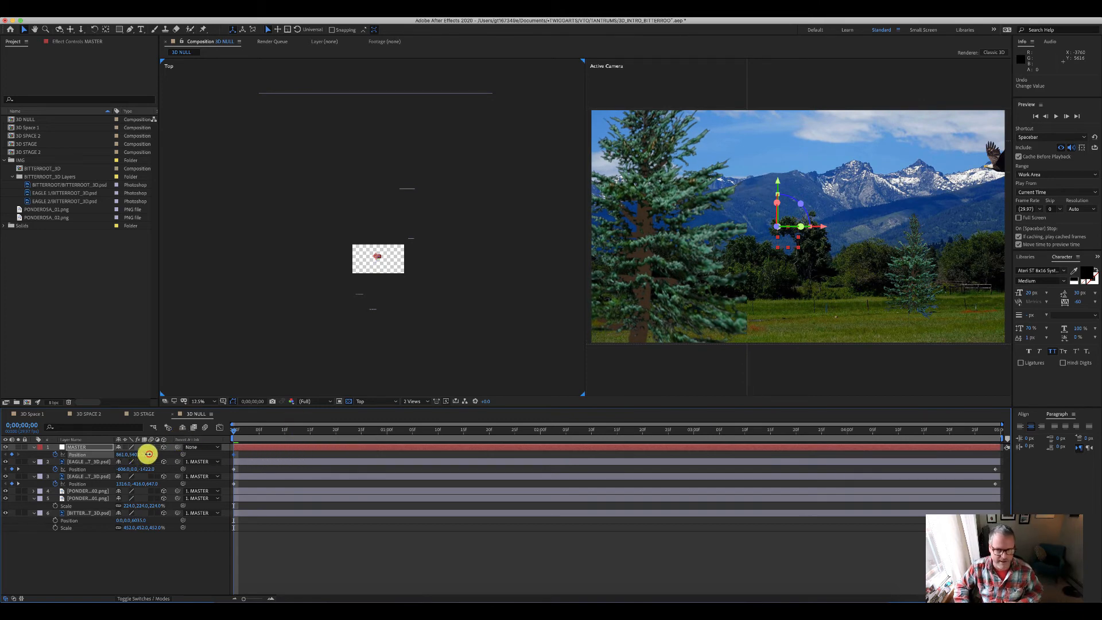
{"action": "left_click_drag", "start_coordinate": [148, 454], "coordinate": [57, 447]}
{"action": "left_click", "coordinate": [150, 454]}
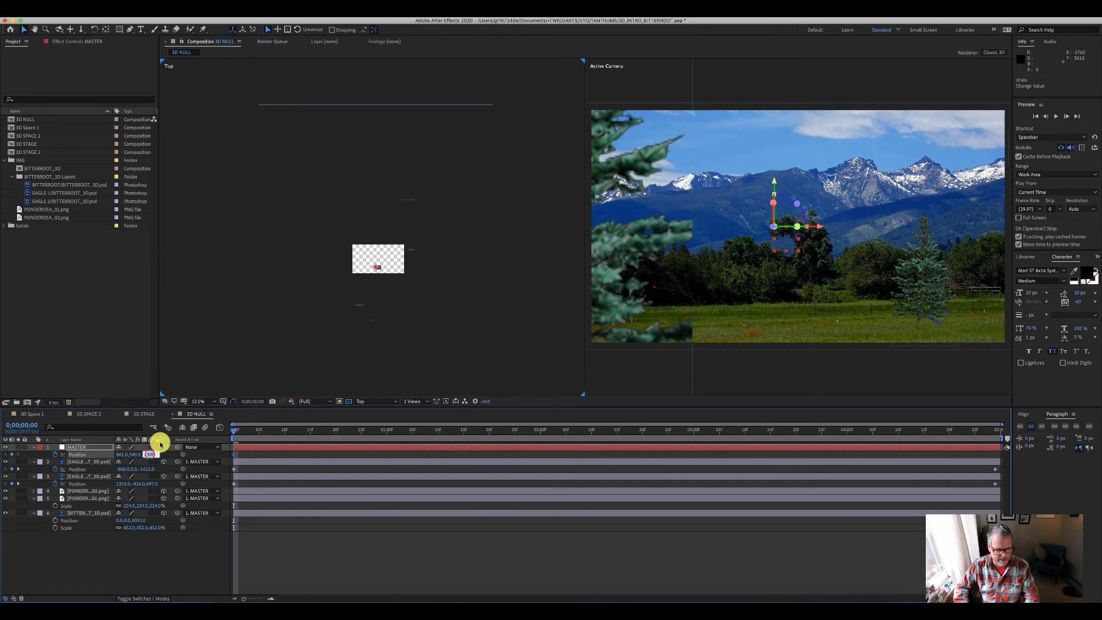
{"action": "type", "text": "0"}
{"action": "key", "text": "Return"}
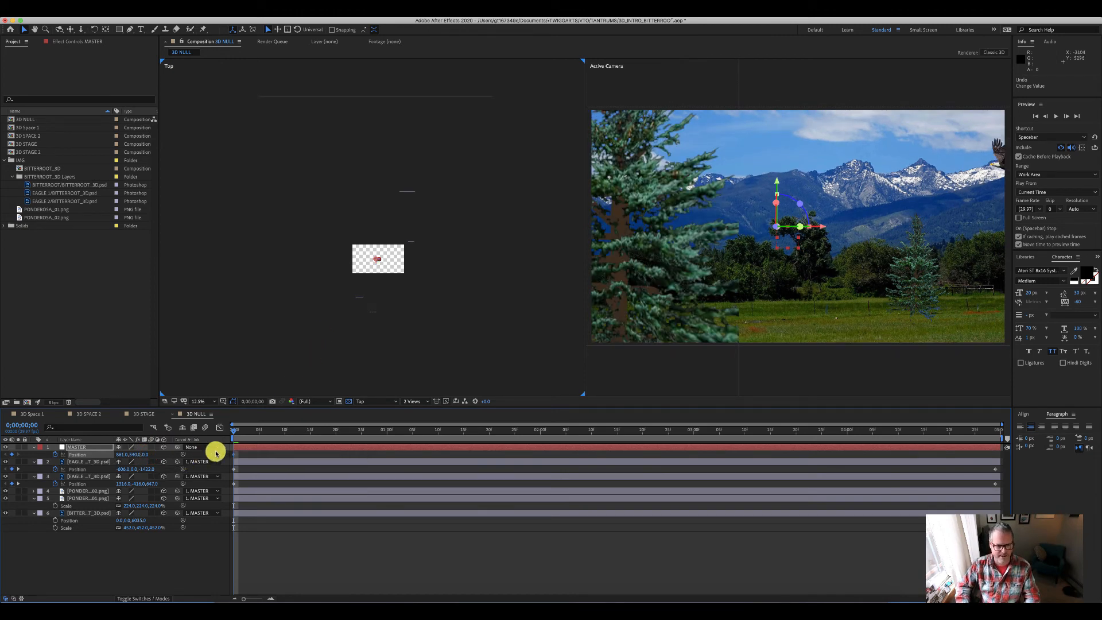
Reset MASTER's Position property at the first frame
{"action": "left_click", "coordinate": [234, 433]}
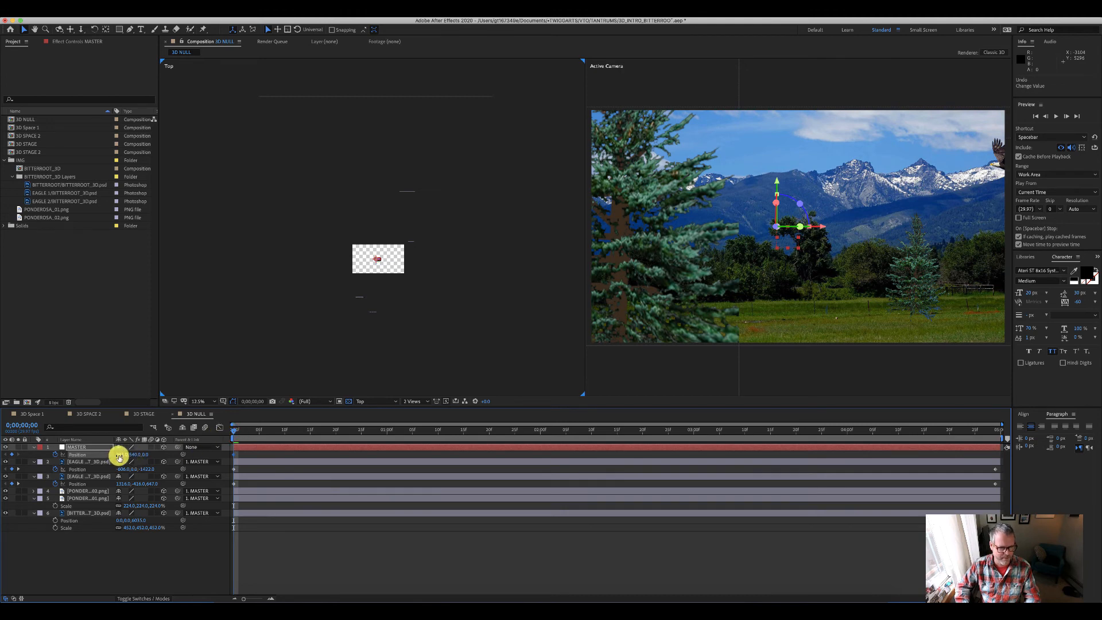
{"action": "right_click", "coordinate": [78, 457]}
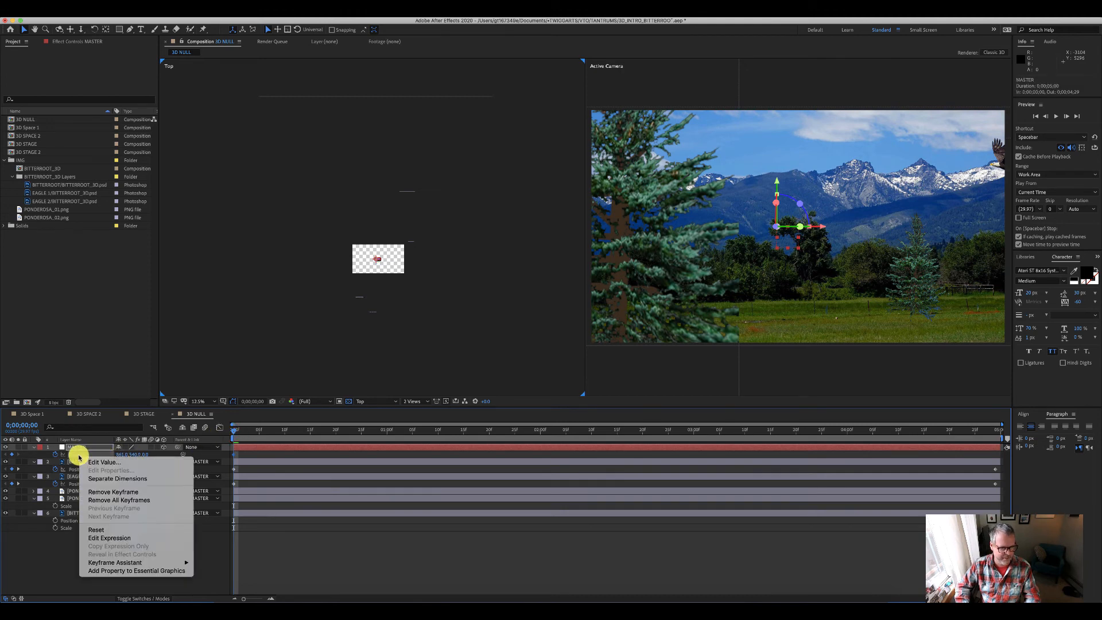
{"action": "left_click", "coordinate": [102, 527]}
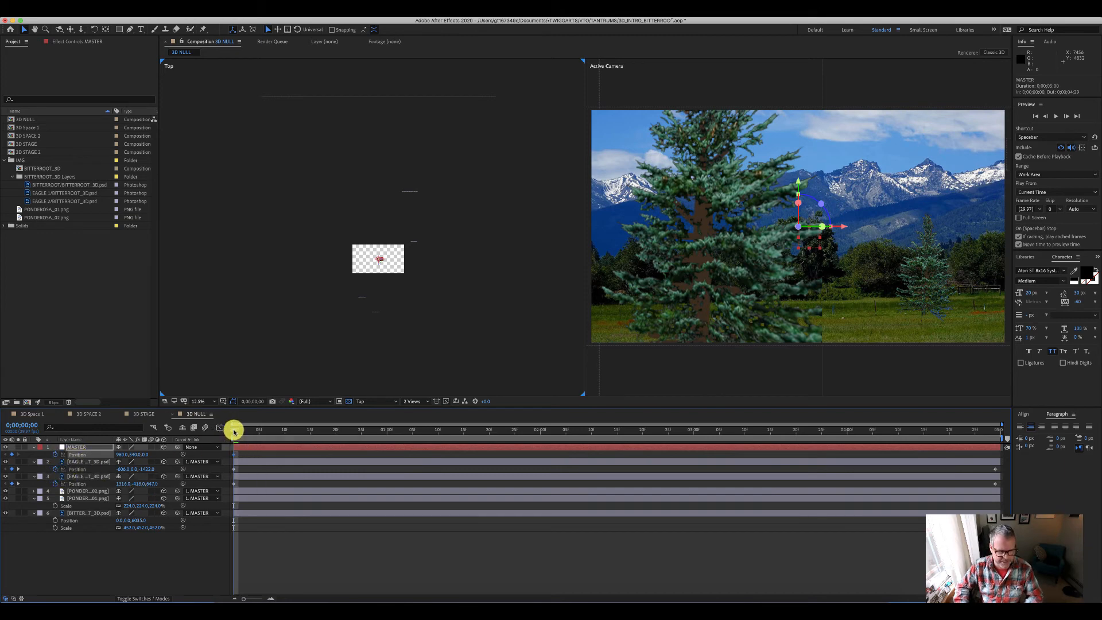
At the last frame, 0;00;04;29, keyframe MASTER's position at about X 748 and Z -630 to push the scene toward the camera
{"action": "key", "text": "space"}
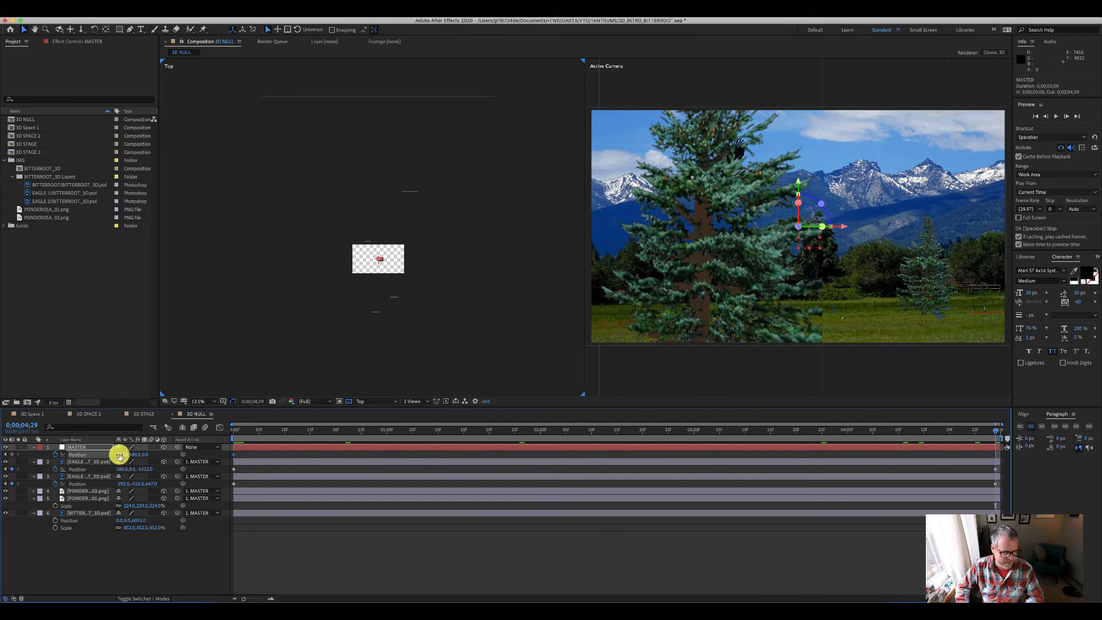
{"action": "left_click_drag", "start_coordinate": [119, 454], "coordinate": [29, 455]}
{"action": "left_click", "coordinate": [140, 470]}
{"action": "left_click_drag", "start_coordinate": [145, 455], "coordinate": [2, 454]}
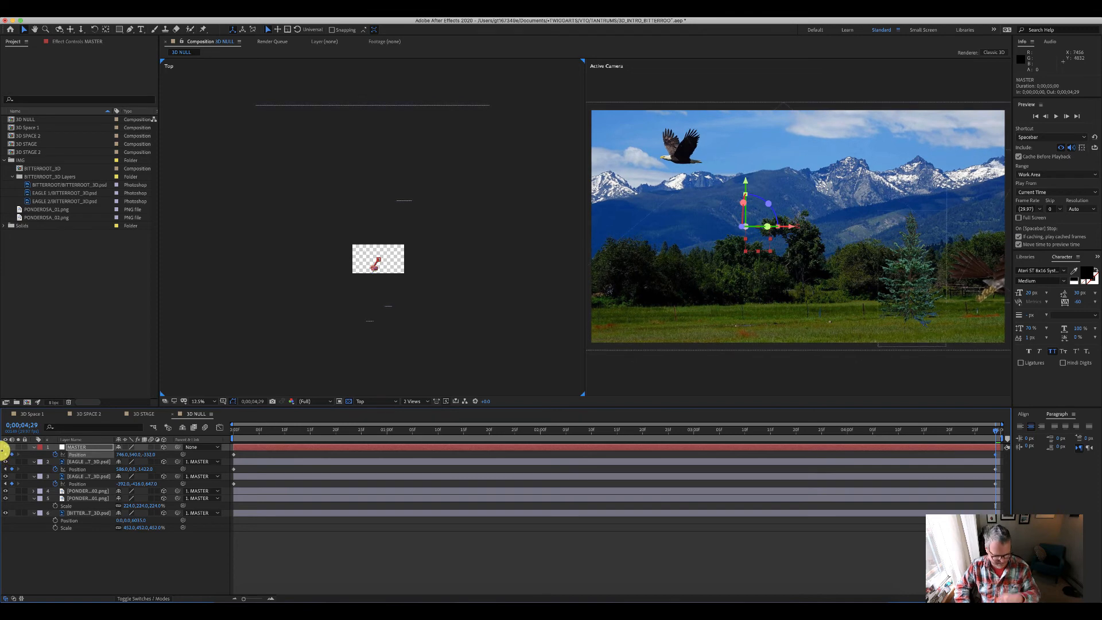
{"action": "left_click_drag", "start_coordinate": [150, 454], "coordinate": [28, 452]}
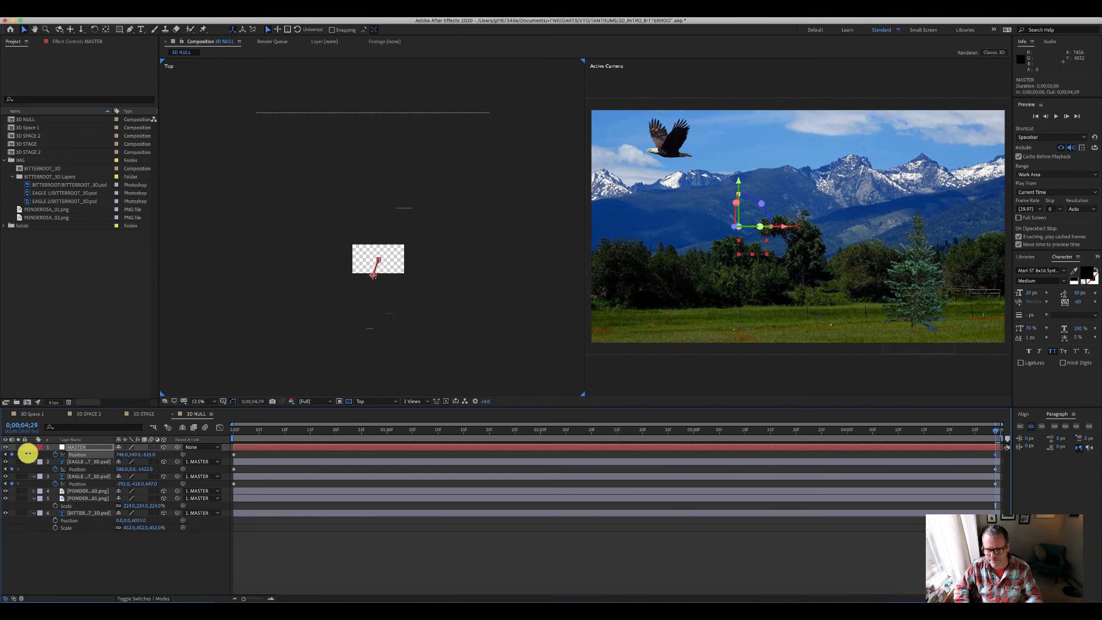
Preview the animation from the first frame and examine MASTER's motion path up close in the Top view
{"action": "left_click_drag", "start_coordinate": [251, 430], "coordinate": [203, 419]}
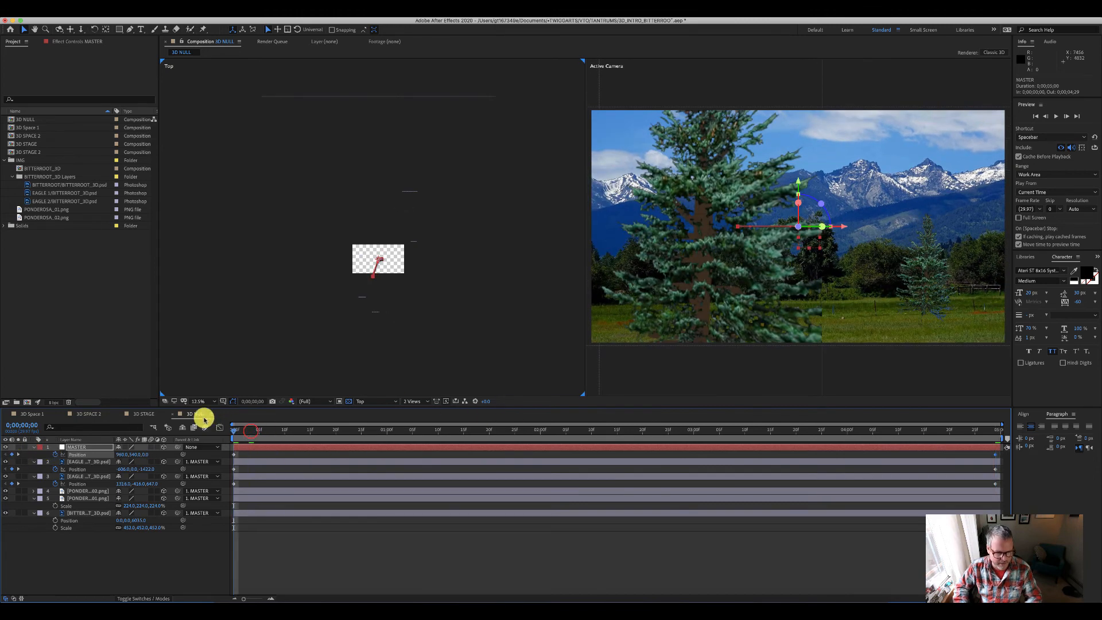
{"action": "key", "text": "space"}
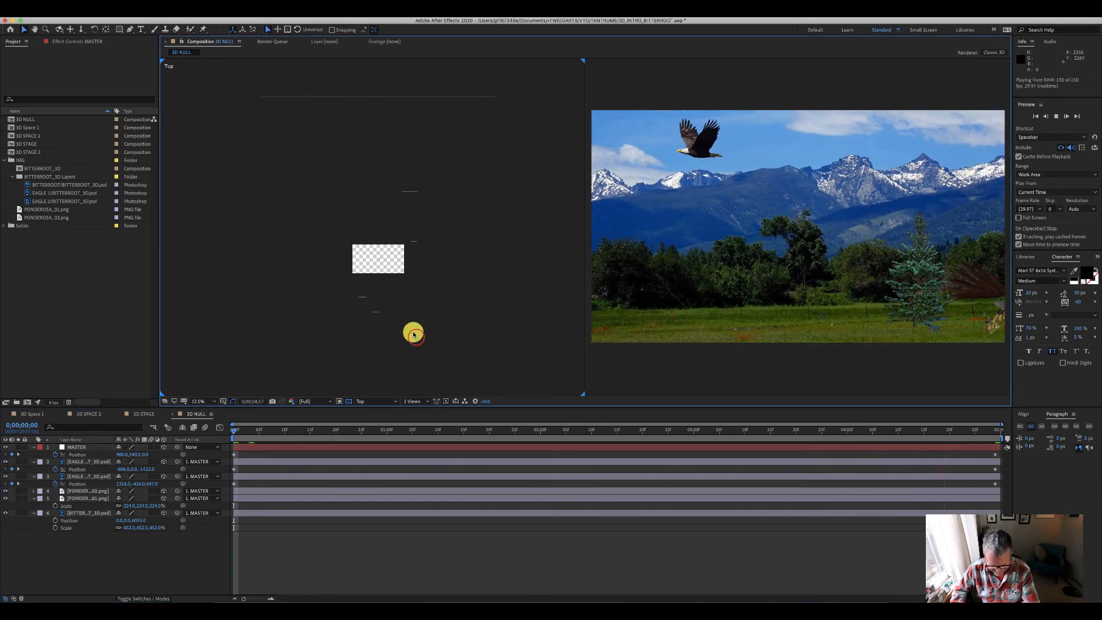
{"action": "key", "text": "period"}
{"action": "key", "text": "period"}
{"action": "left_click", "coordinate": [91, 446]}
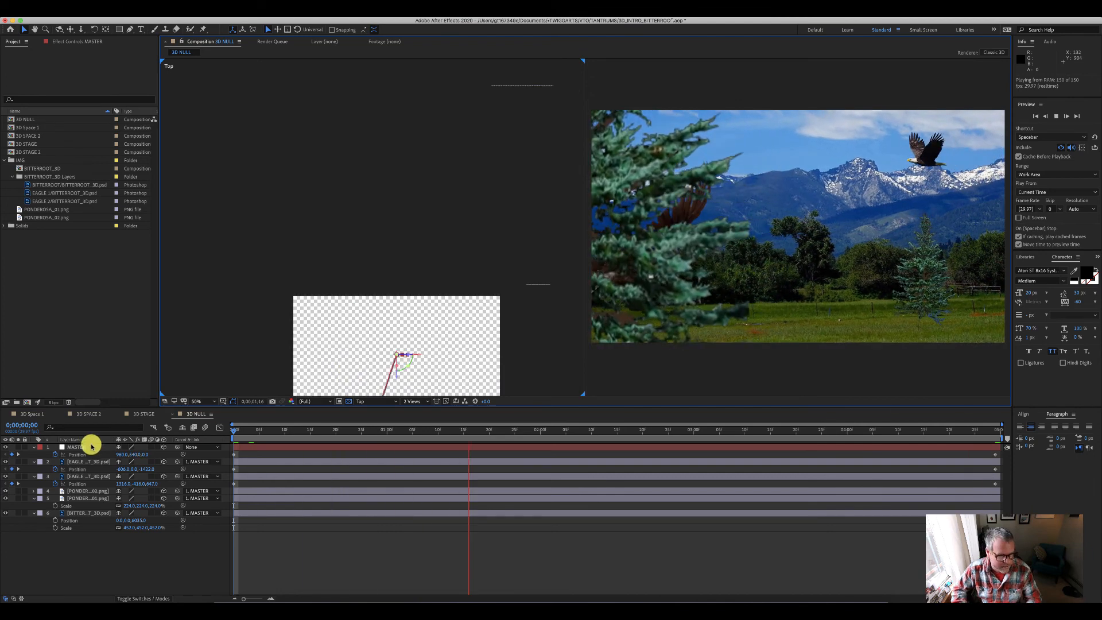
{"action": "left_click_drag", "start_coordinate": [495, 292], "coordinate": [504, 131]}
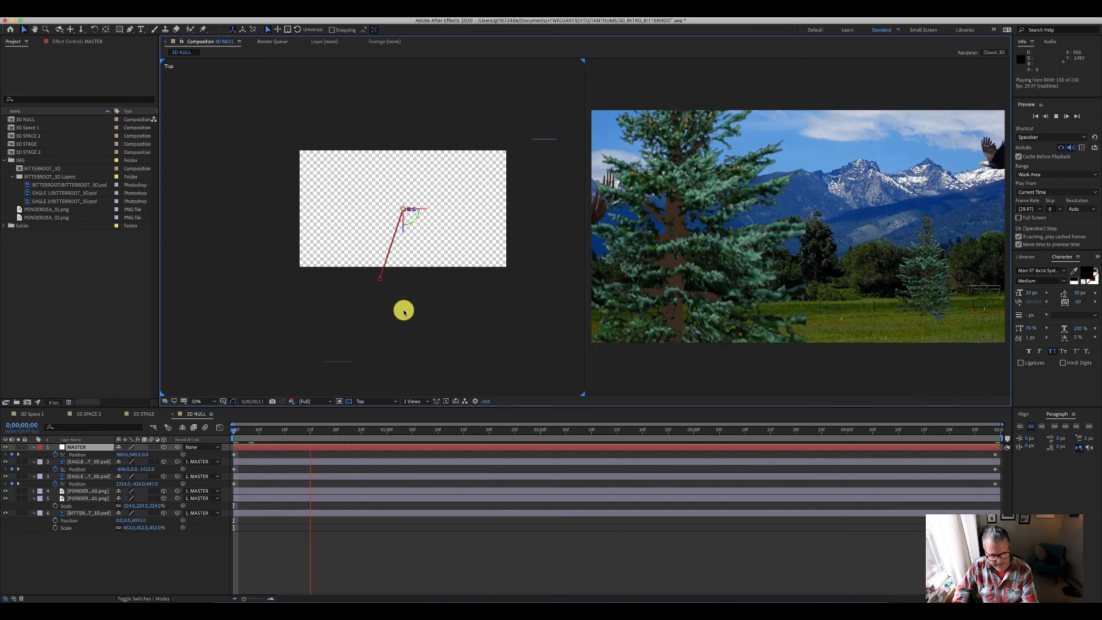
{"action": "key", "text": "comma"}
{"action": "key", "text": "comma"}
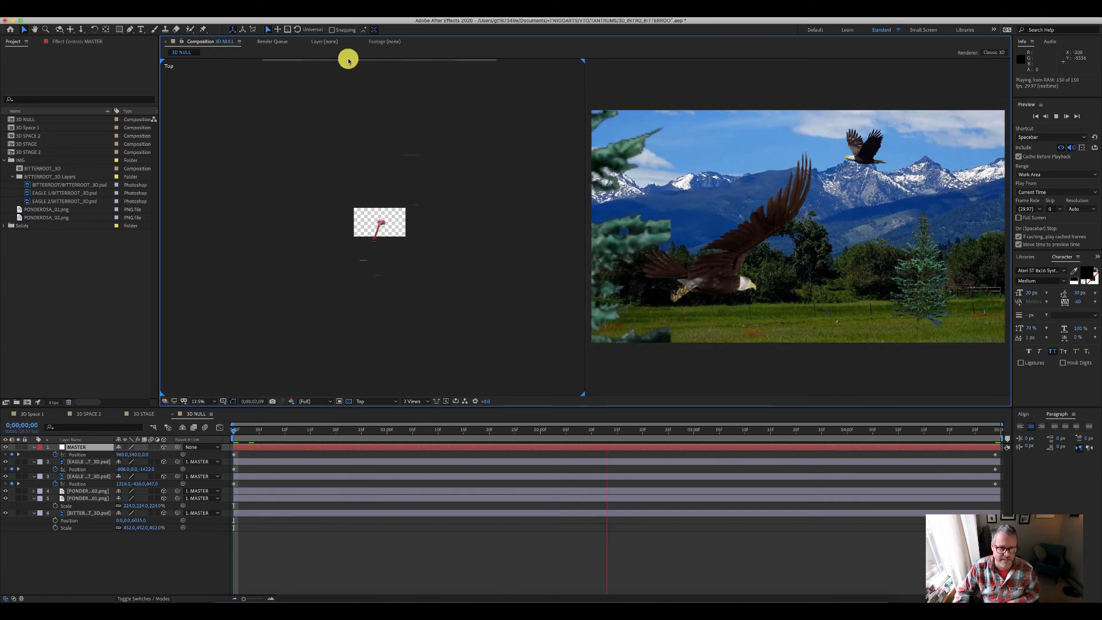